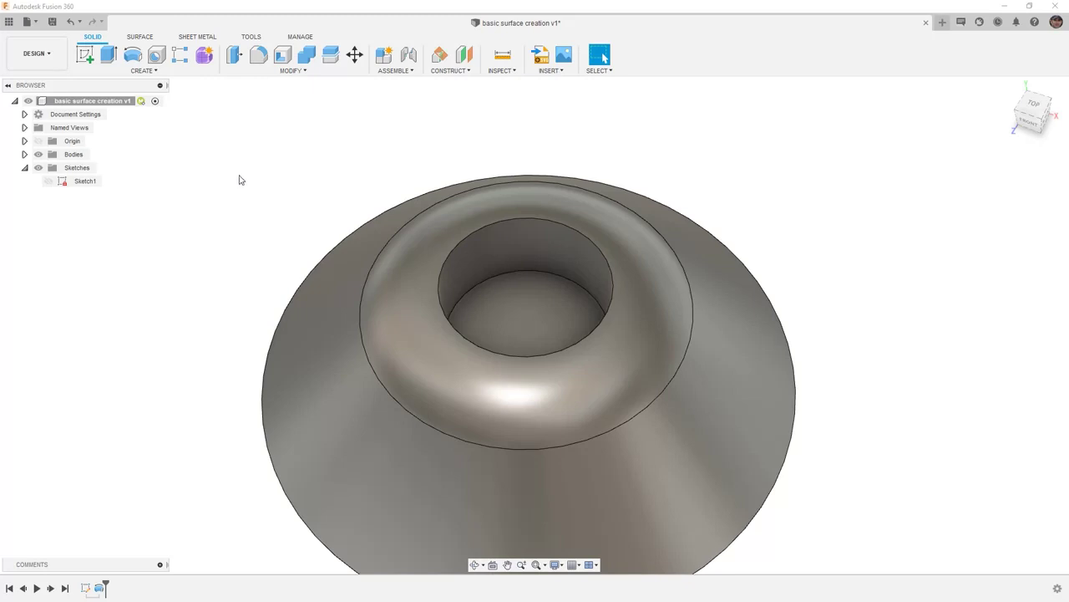
Step: Delete the recess's floor and cylindrical side face with the solid Delete command and inspect the healed top
{"action": "left_click", "coordinate": [292, 71]}
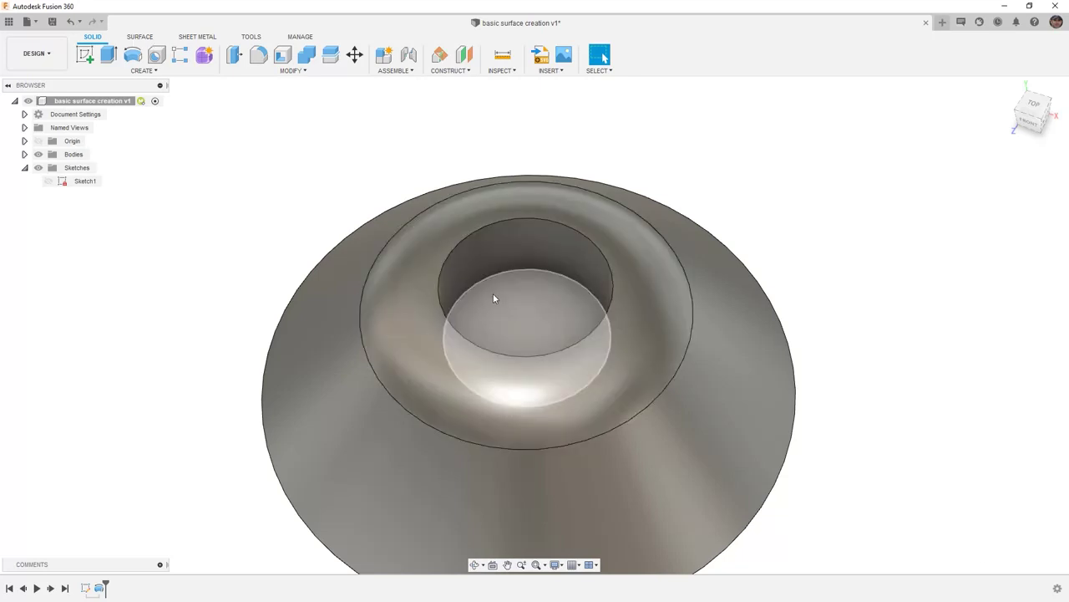
{"action": "left_click", "coordinate": [493, 293]}
{"action": "left_click", "coordinate": [508, 242], "text": "ctrl"}
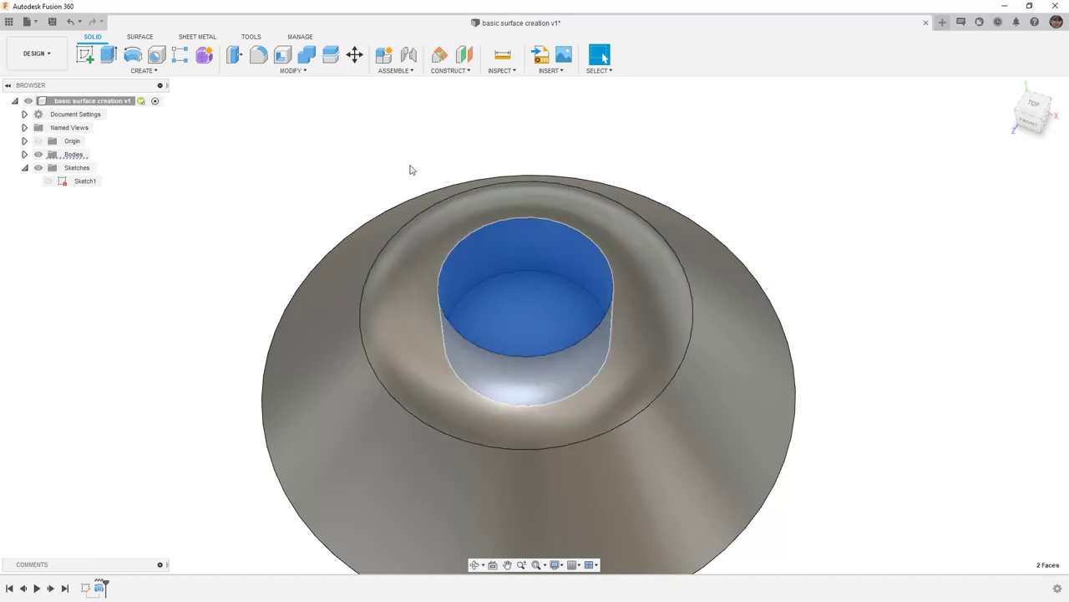
{"action": "left_click", "coordinate": [296, 71]}
{"action": "left_click", "coordinate": [256, 257]}
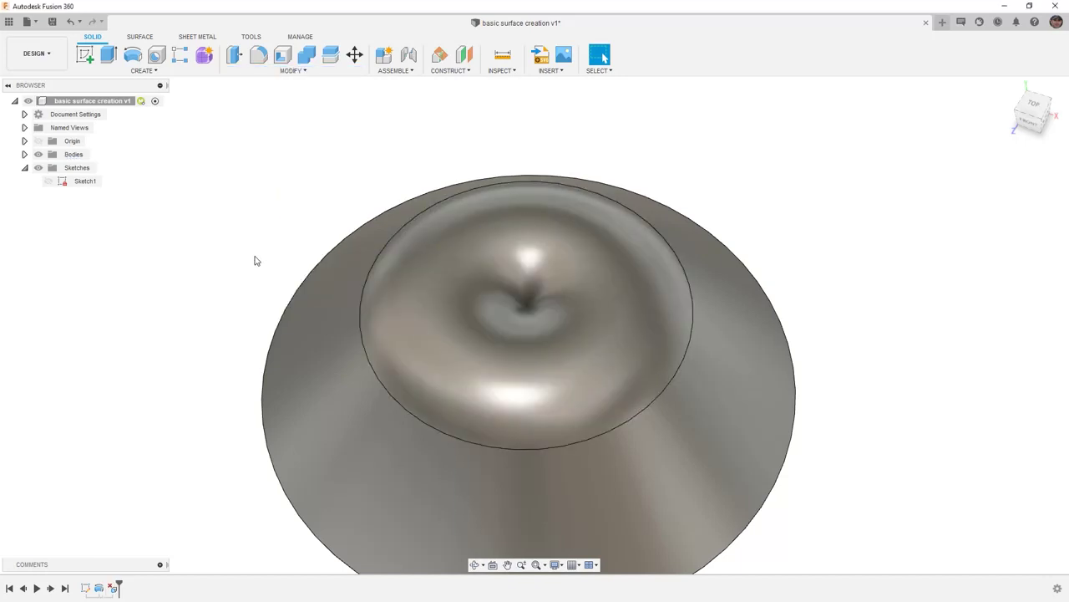
{"action": "mouse_move", "coordinate": [535, 310]}
{"action": "middle_mouse_down", "text": "shift"}
{"action": "mouse_move", "coordinate": [523, 283]}
{"action": "mouse_move", "coordinate": [551, 298]}
{"action": "middle_mouse_up", "text": "shift"}
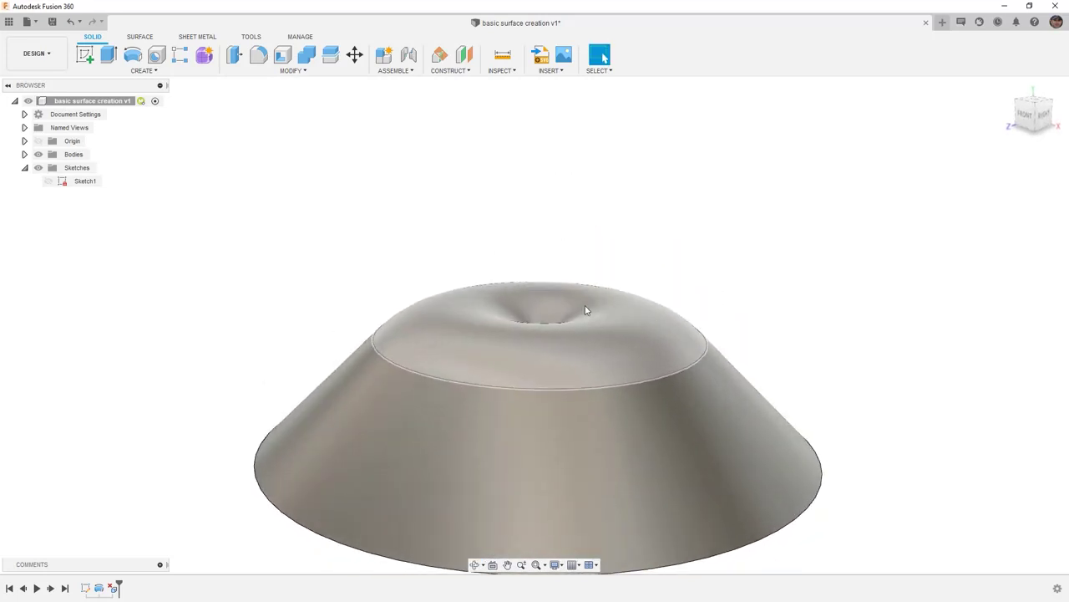
{"action": "middle_click_drag", "start_coordinate": [561, 309], "coordinate": [551, 344], "text": "shift"}
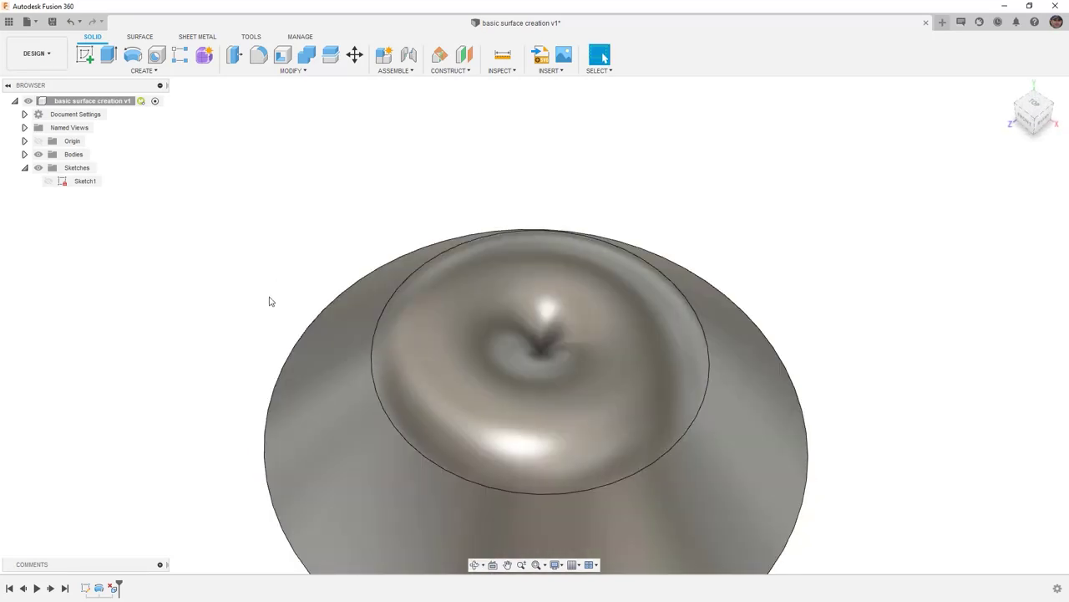
Step: Remove the face-deletion feature from the timeline to restore the recess
{"action": "left_click", "coordinate": [113, 588]}
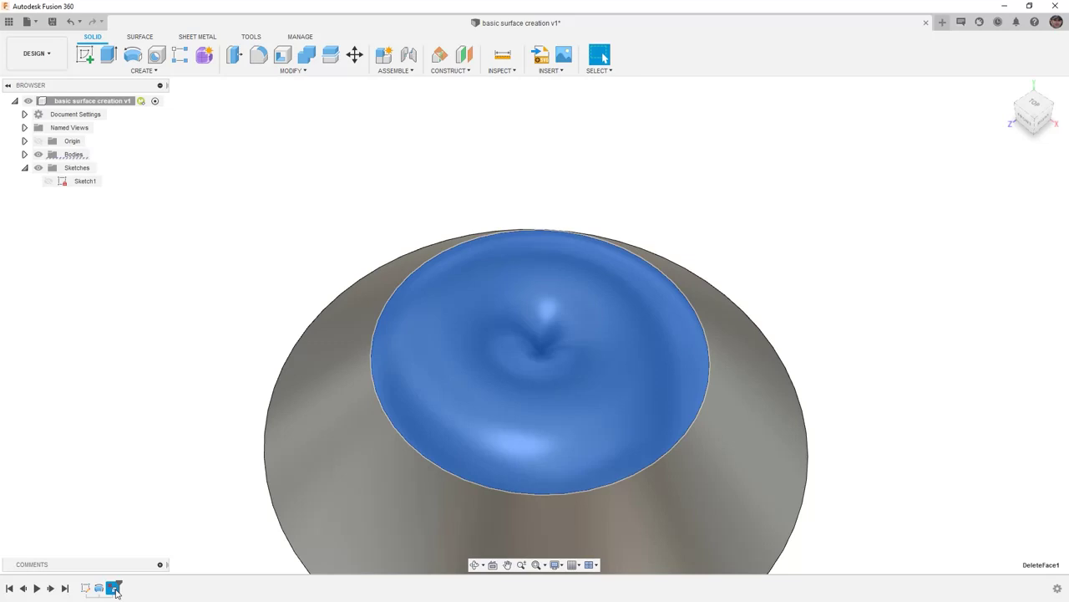
{"action": "right_click", "coordinate": [115, 590]}
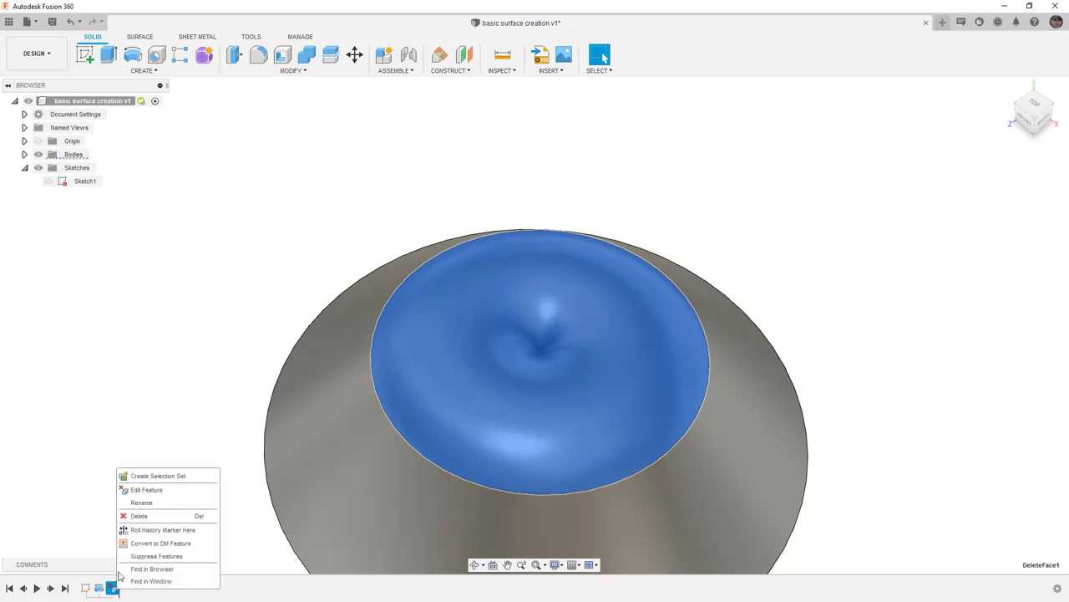
{"action": "left_click", "coordinate": [137, 520]}
{"action": "middle_click_drag", "start_coordinate": [370, 485], "coordinate": [513, 355], "text": "shift"}
Step: Delete the recess's floor and cylindrical side face in the surface environment, leaving the top open
{"action": "left_click", "coordinate": [147, 40]}
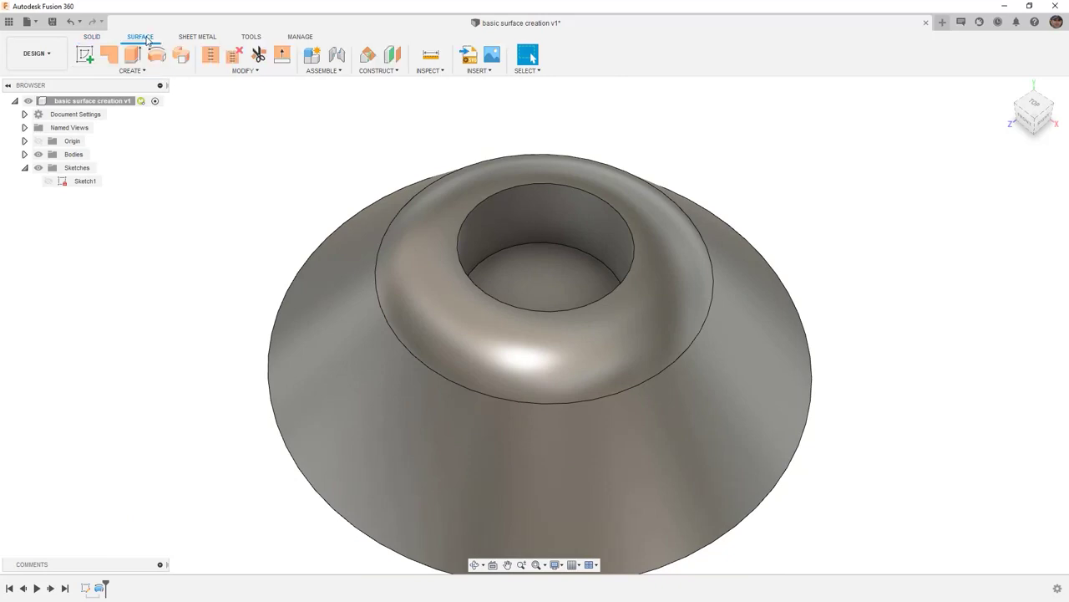
{"action": "left_click", "coordinate": [523, 277]}
{"action": "left_click", "coordinate": [520, 230]}
{"action": "left_click", "coordinate": [244, 71]}
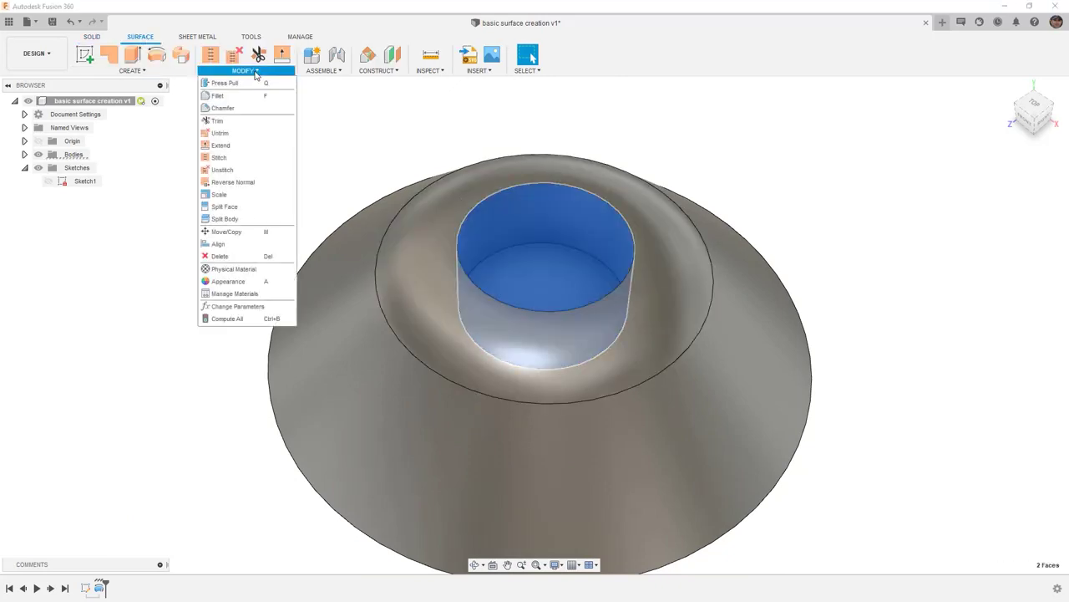
{"action": "left_click", "coordinate": [234, 256]}
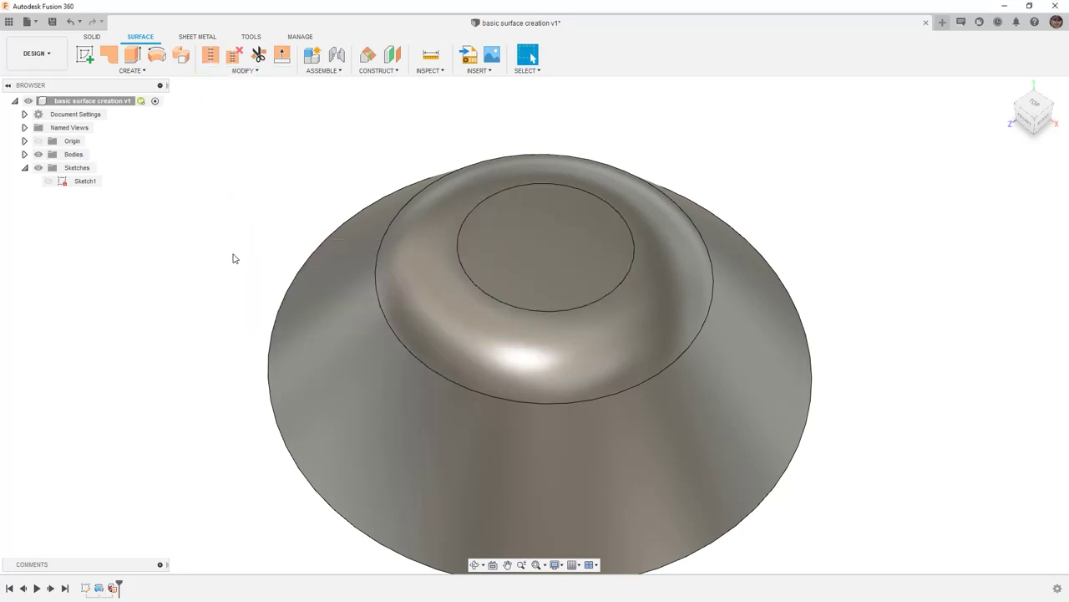
{"action": "middle_click_drag", "start_coordinate": [406, 282], "coordinate": [417, 243], "text": "shift"}
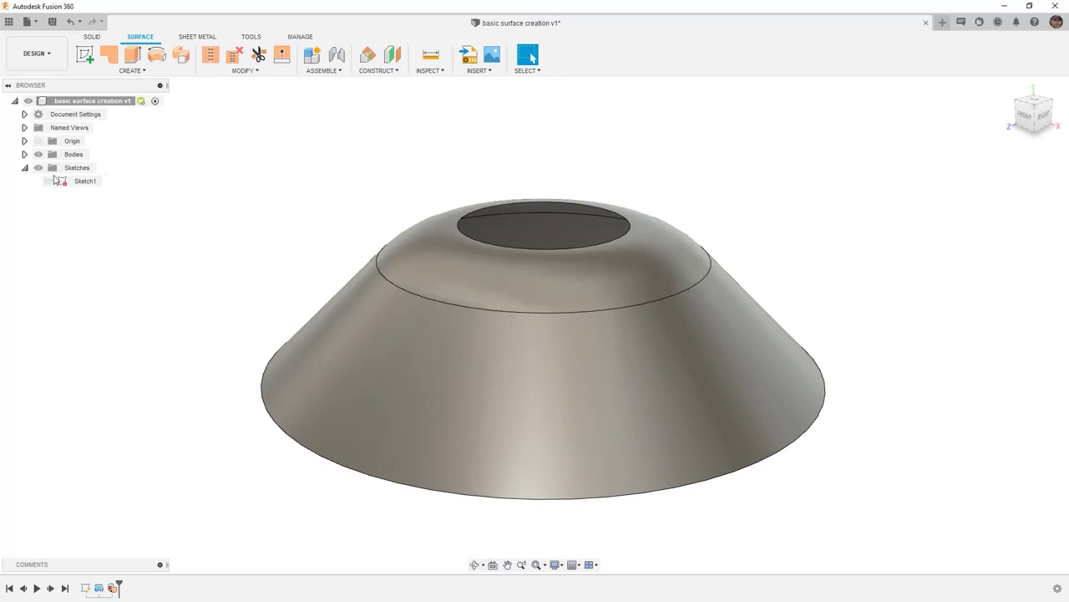
Step: Expand the body list and make Sketch1 visible
{"action": "left_click", "coordinate": [25, 154]}
{"action": "left_click", "coordinate": [84, 167]}
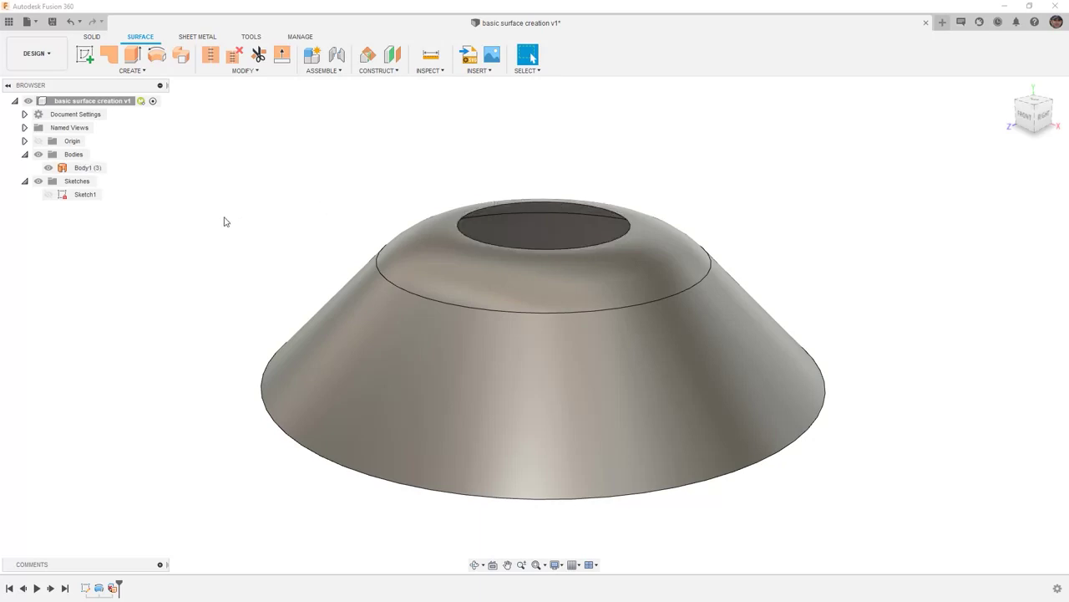
{"action": "left_click", "coordinate": [84, 195]}
{"action": "left_click", "coordinate": [49, 195]}
{"action": "left_click", "coordinate": [50, 198]}
{"action": "middle_click_drag", "start_coordinate": [193, 219], "coordinate": [202, 231], "text": "shift"}
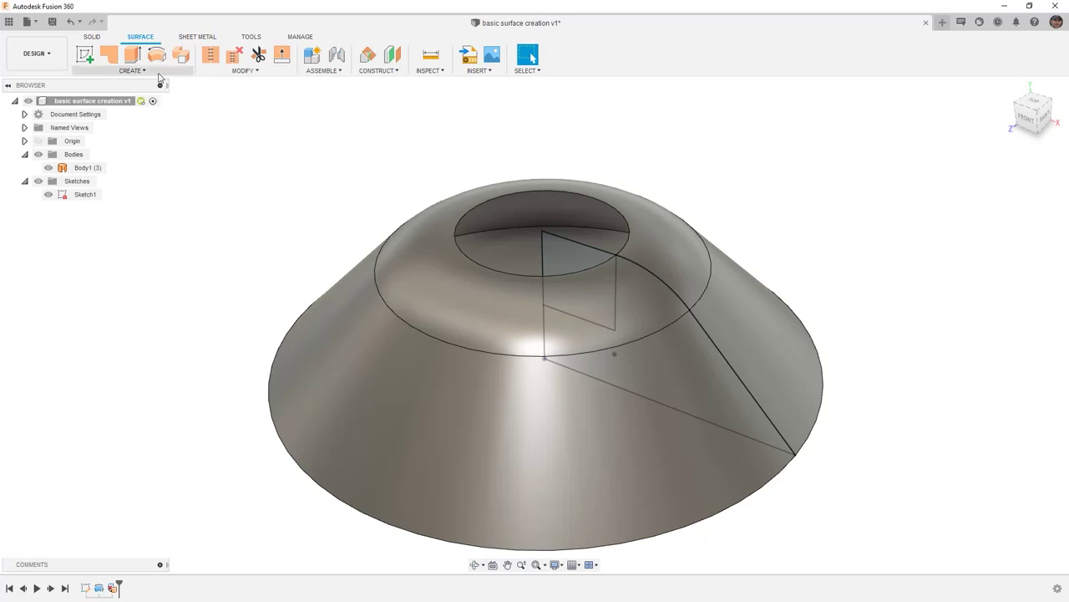
Step: Revolve the short top sketch line as a surface 360 degrees around the vertical centre line, with chaining off, as a new body
{"action": "left_click", "coordinate": [157, 58]}
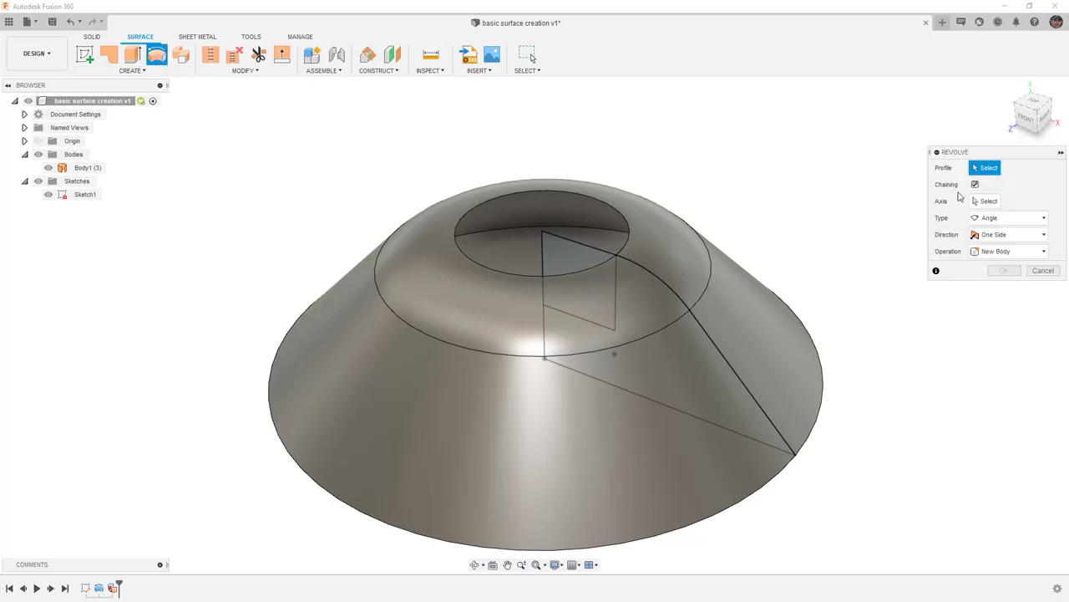
{"action": "left_click", "coordinate": [562, 241]}
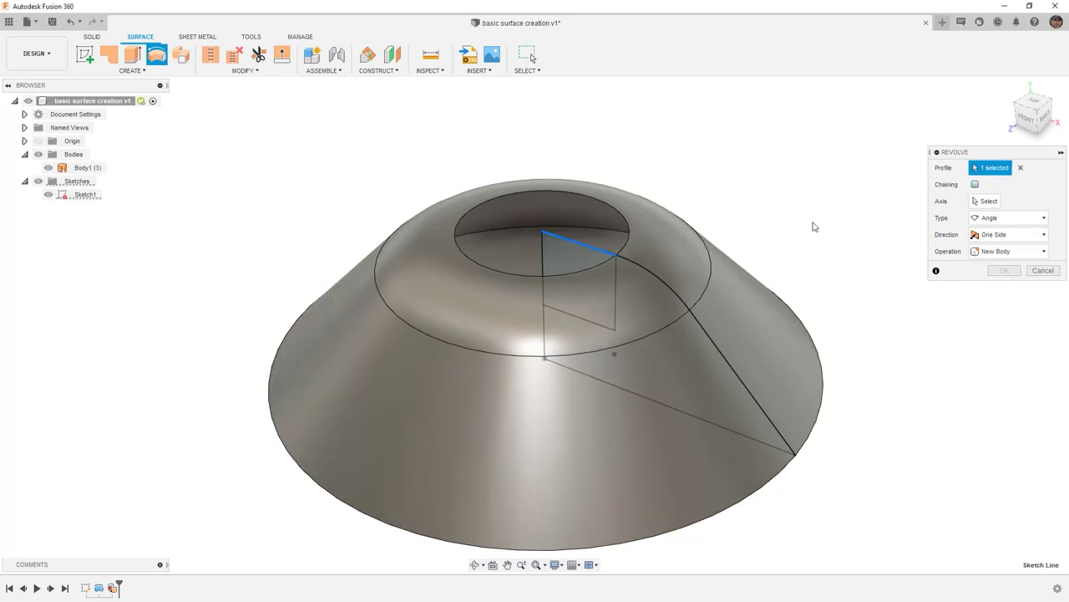
{"action": "left_click", "coordinate": [985, 200]}
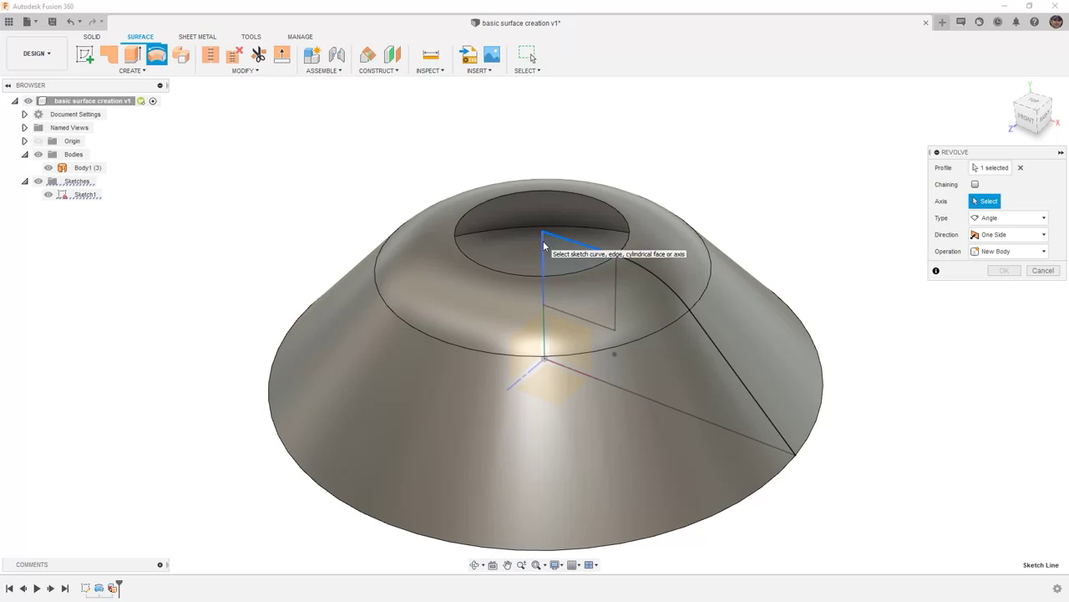
{"action": "left_click", "coordinate": [544, 244]}
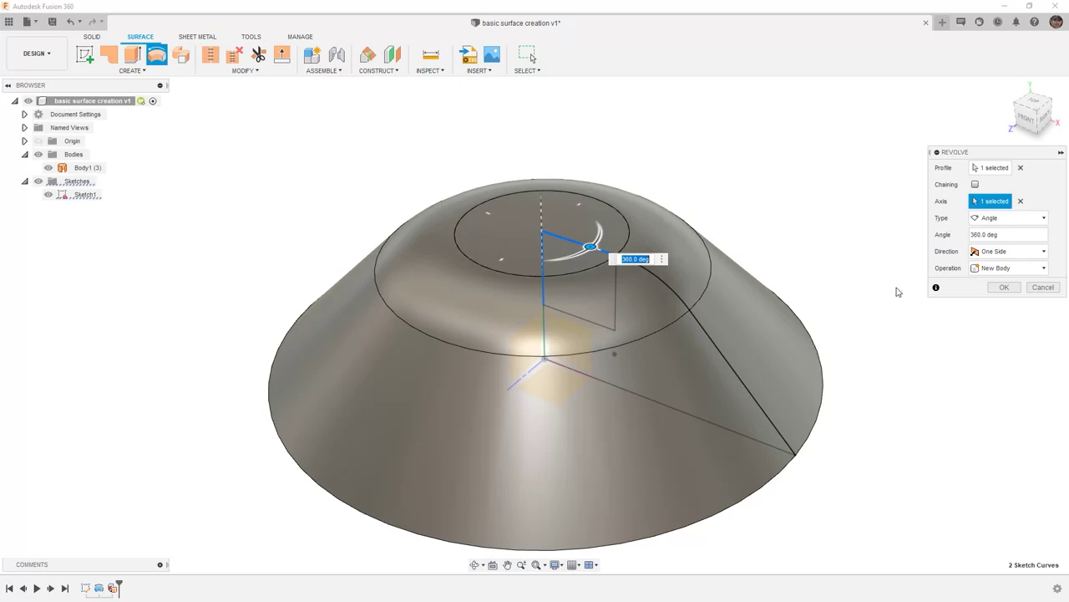
{"action": "left_click", "coordinate": [1003, 288]}
Step: Identify the cone body and the revolved cap in the model, and hide the cap, Body2
{"action": "left_click", "coordinate": [87, 168]}
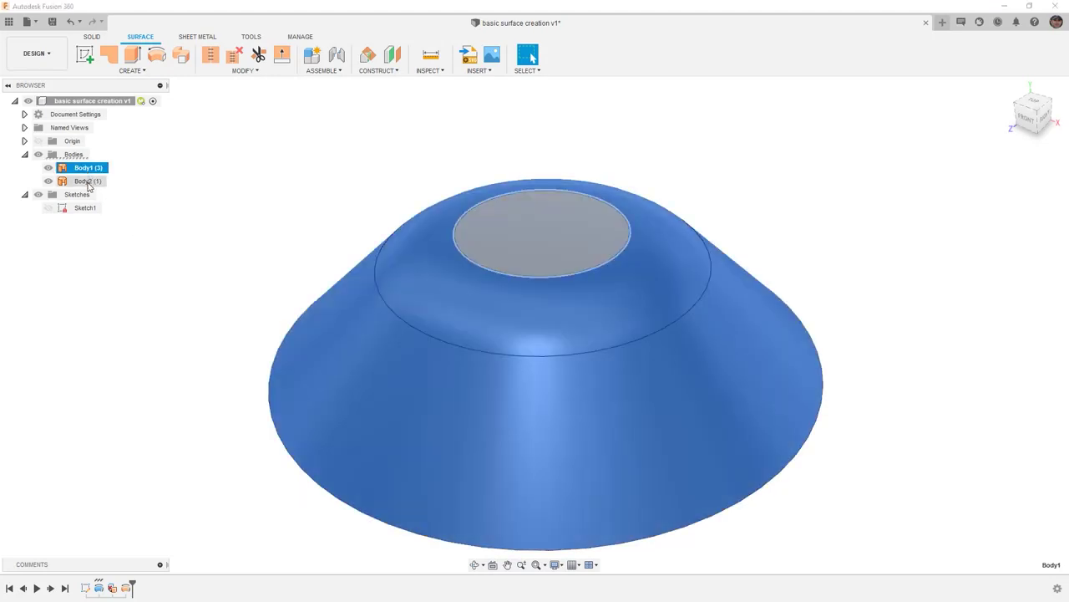
{"action": "left_click", "coordinate": [88, 181]}
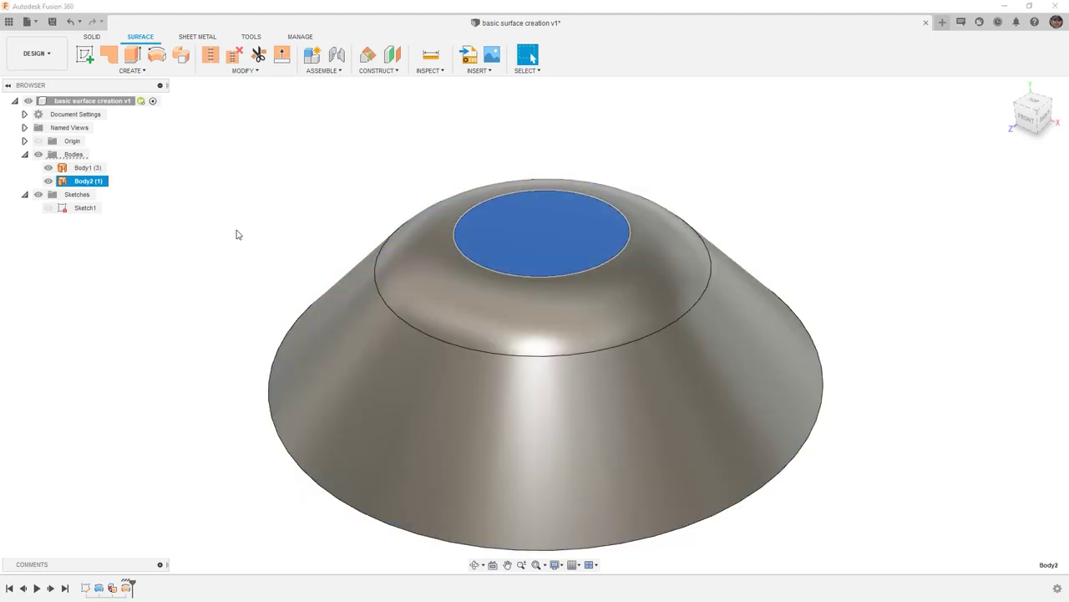
{"action": "left_click", "coordinate": [48, 180]}
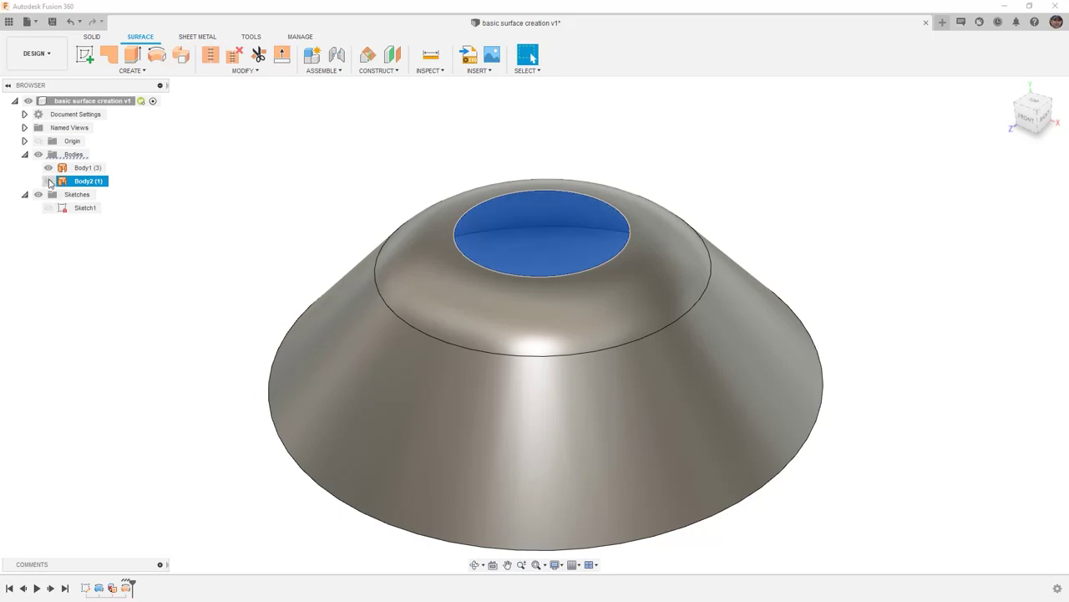
{"action": "mouse_move", "coordinate": [227, 188]}
{"action": "middle_mouse_down", "text": "shift"}
{"action": "mouse_move", "coordinate": [233, 246]}
{"action": "mouse_move", "coordinate": [227, 188]}
{"action": "middle_mouse_up", "text": "shift"}
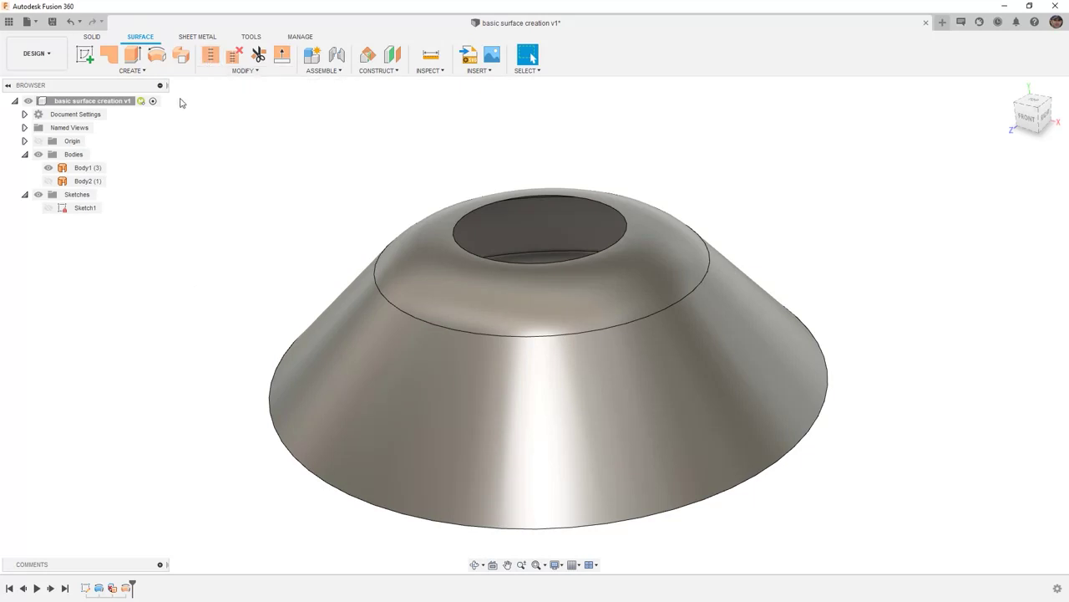
Step: Start a Patch on the circular edge of the top opening and try Tangent (G1) and Curvature (G2) continuity
{"action": "left_click", "coordinate": [116, 58]}
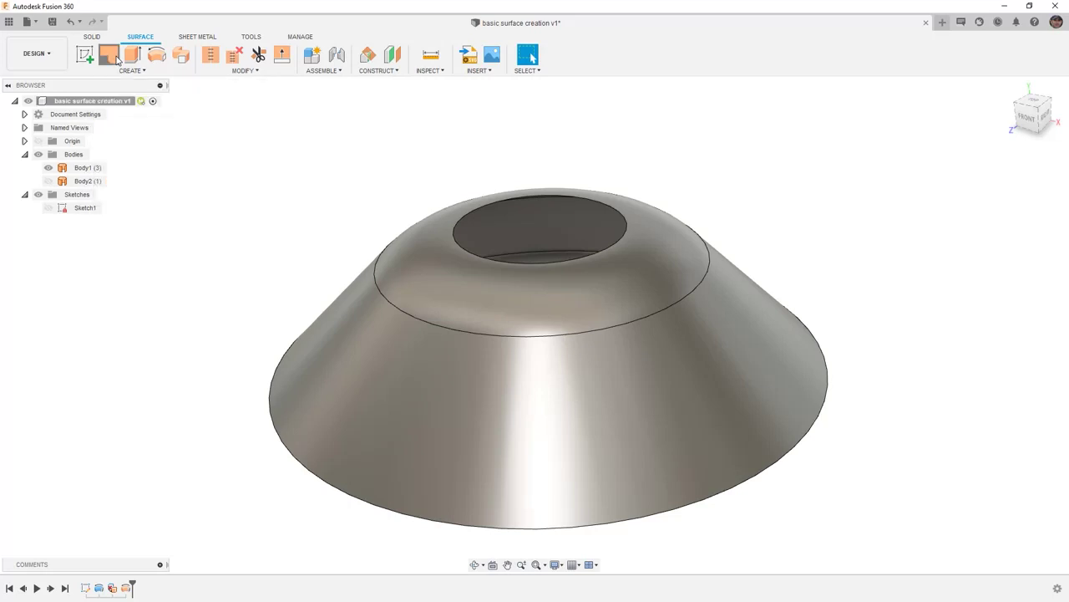
{"action": "left_click", "coordinate": [611, 214]}
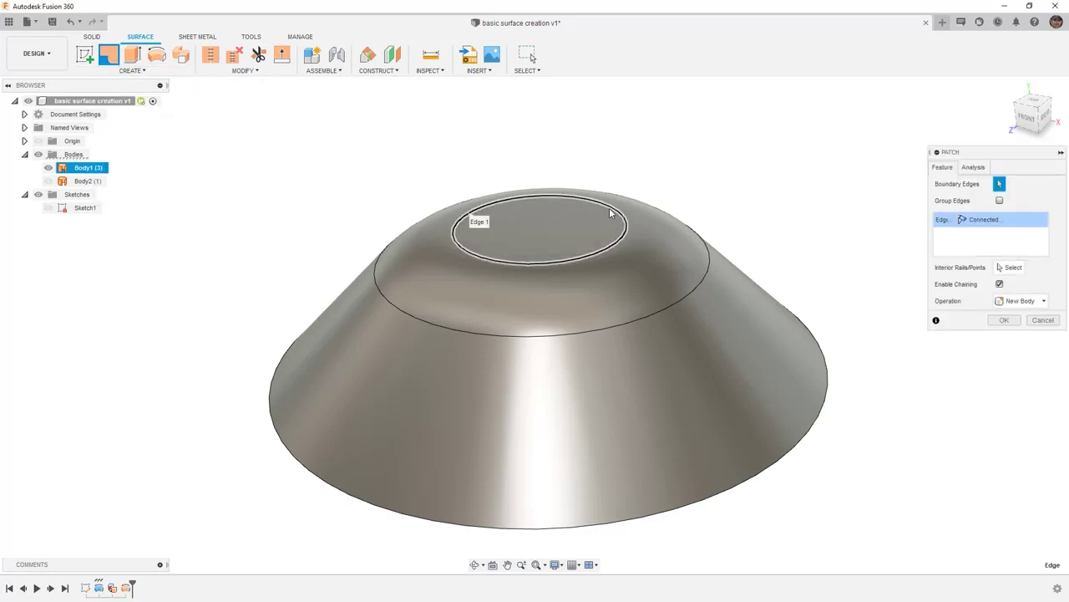
{"action": "left_click", "coordinate": [1007, 221]}
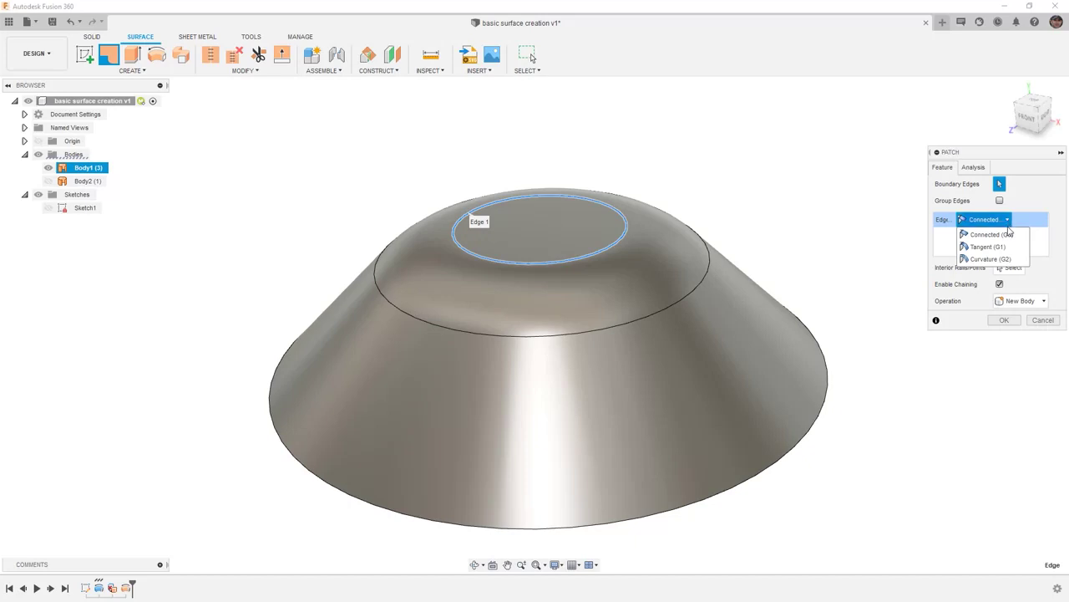
{"action": "left_click", "coordinate": [1003, 246]}
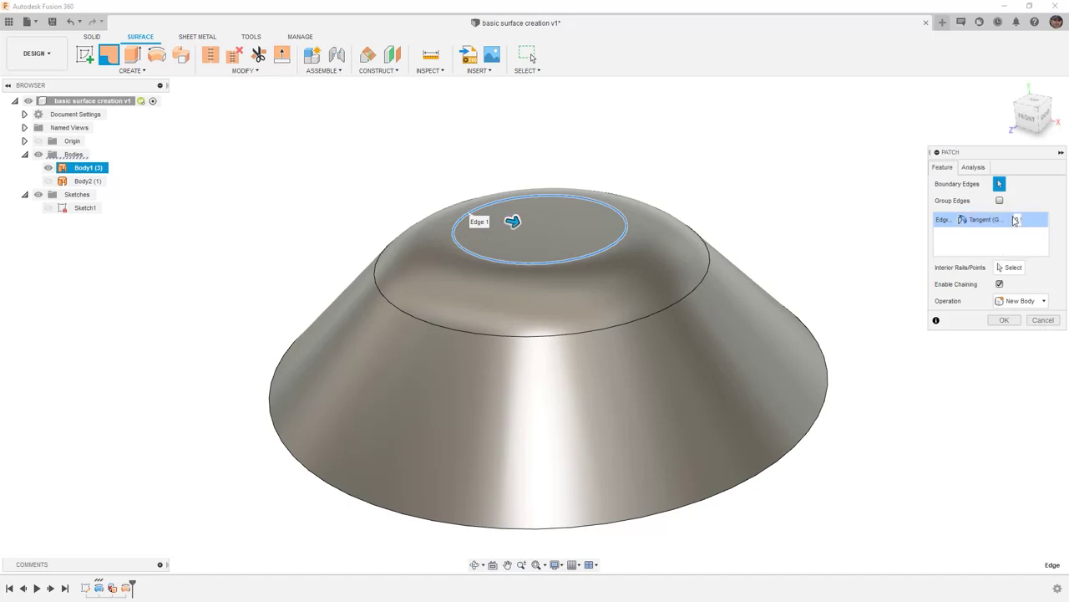
{"action": "left_click", "coordinate": [1007, 220]}
{"action": "left_click", "coordinate": [996, 264]}
{"action": "middle_click_drag", "start_coordinate": [727, 323], "coordinate": [697, 294], "text": "shift"}
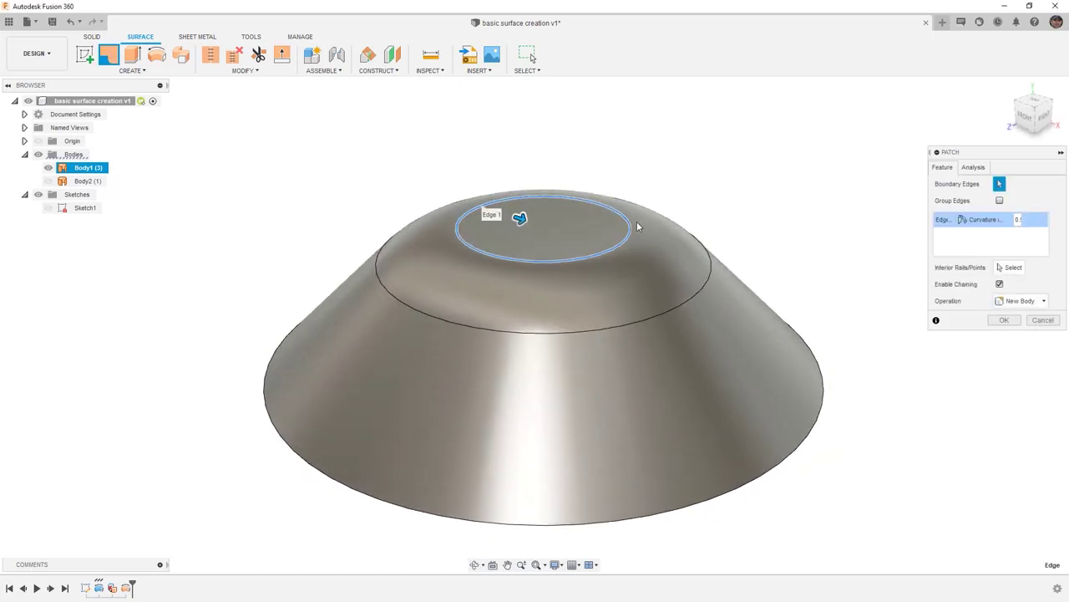
Step: Compare Tangent (G1) with Curvature (G2) on the patch edge, increase the curvature weight, and inspect the preview
{"action": "left_click", "coordinate": [1008, 221]}
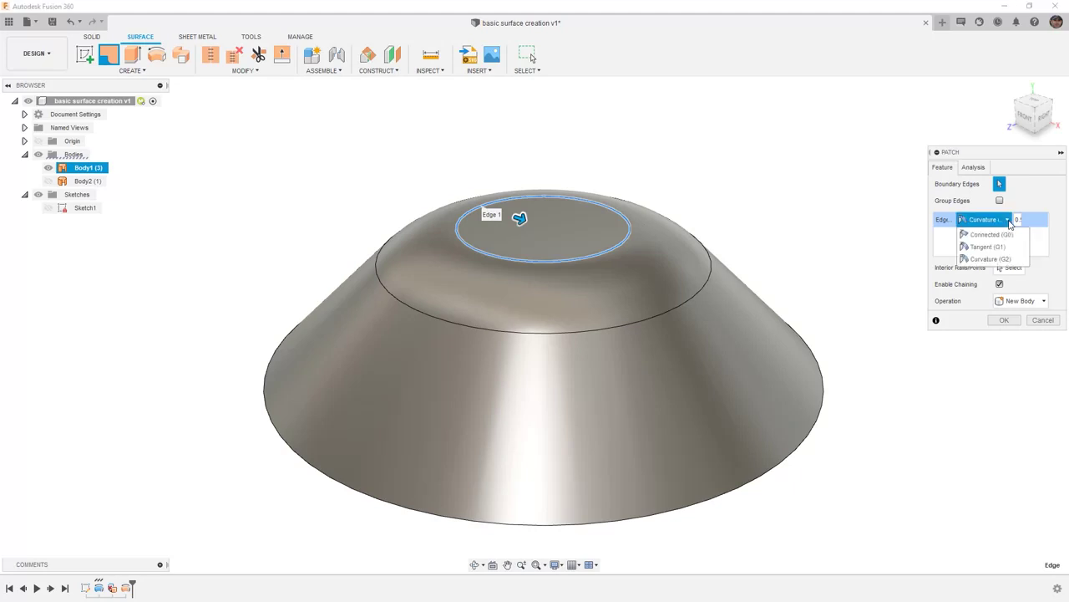
{"action": "left_click", "coordinate": [999, 247]}
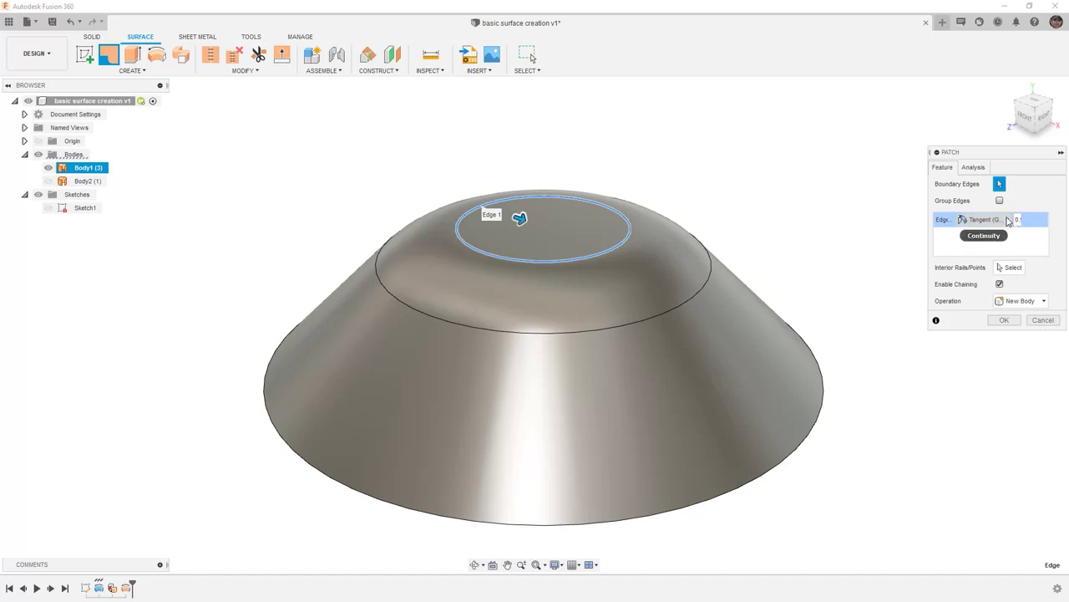
{"action": "left_click", "coordinate": [1006, 220]}
{"action": "left_click", "coordinate": [989, 260]}
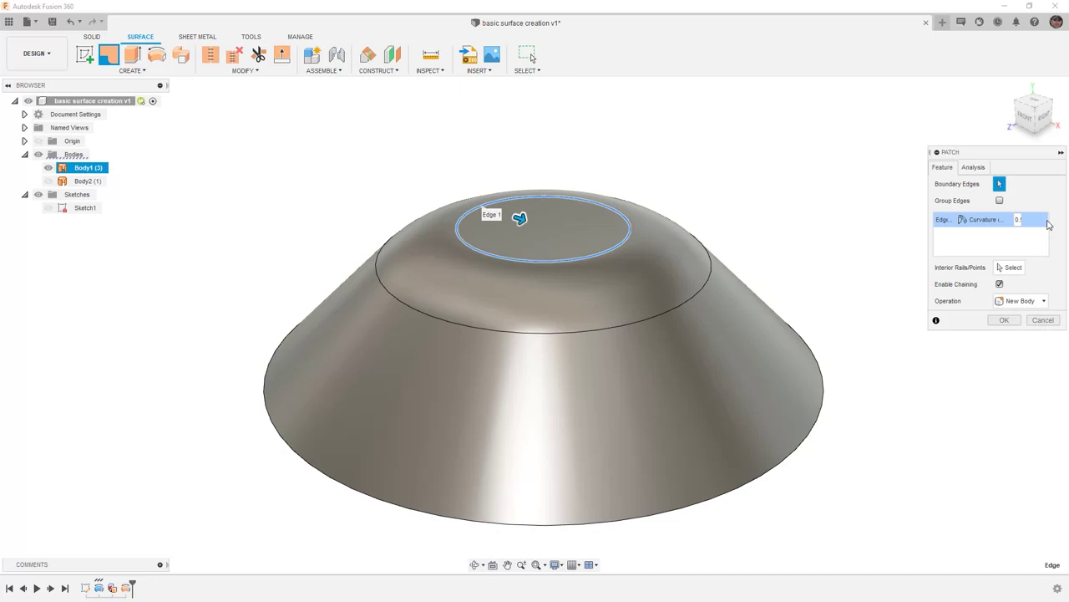
{"action": "key", "text": "Return"}
{"action": "middle_click_drag", "start_coordinate": [743, 272], "coordinate": [653, 375], "text": "shift"}
{"action": "middle_click_drag", "start_coordinate": [743, 321], "coordinate": [644, 342], "text": "shift"}
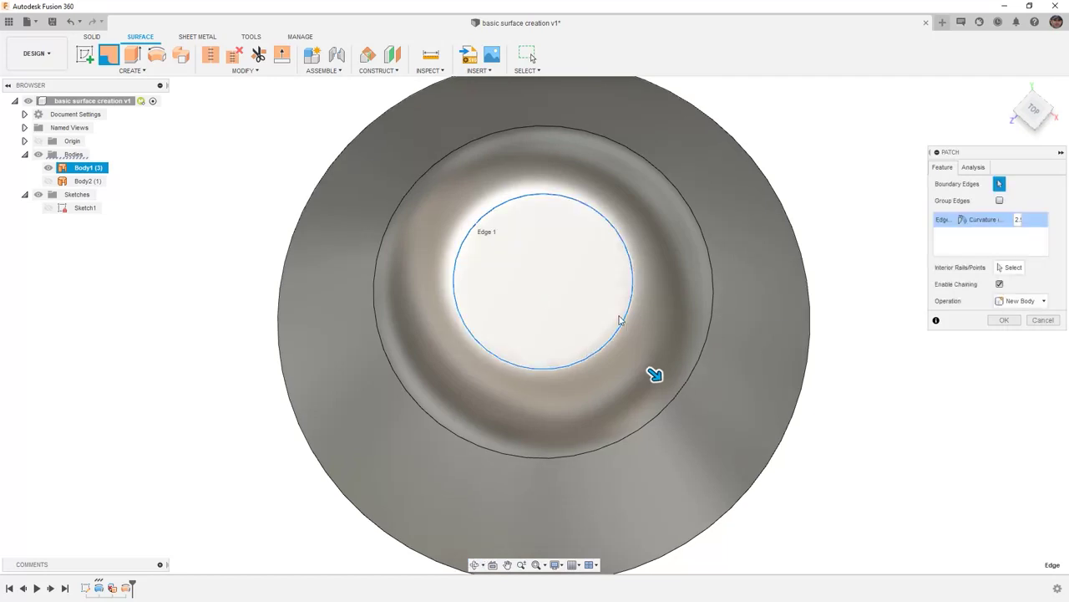
{"action": "middle_click_drag", "start_coordinate": [635, 329], "coordinate": [660, 351], "text": "shift"}
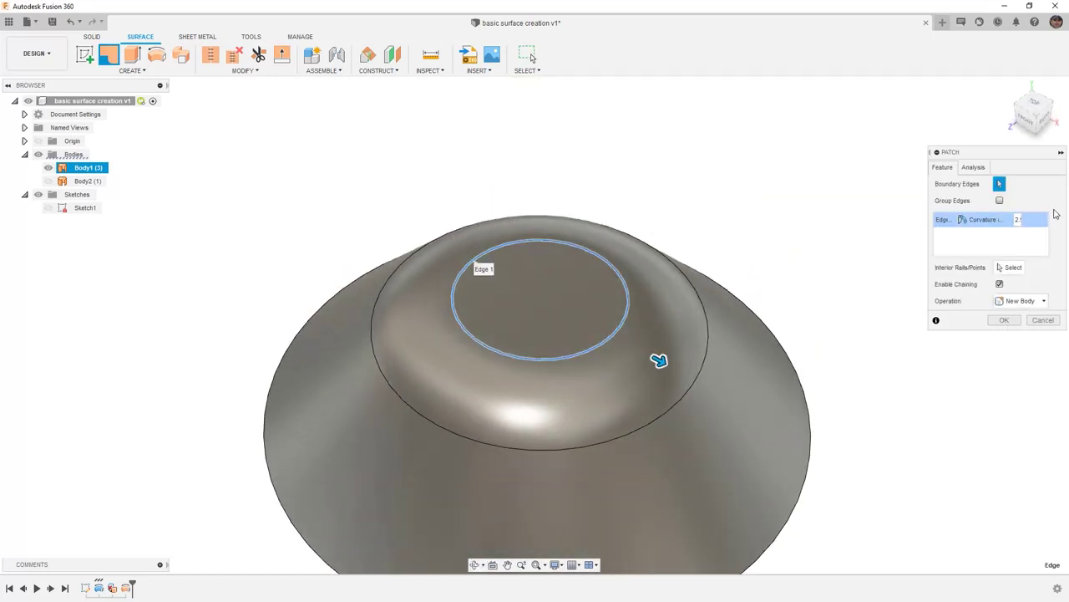
Step: Set the patch edge's continuity to Connected (G0) and keep New Body as the operation
{"action": "left_click", "coordinate": [1007, 220]}
{"action": "left_click", "coordinate": [994, 237]}
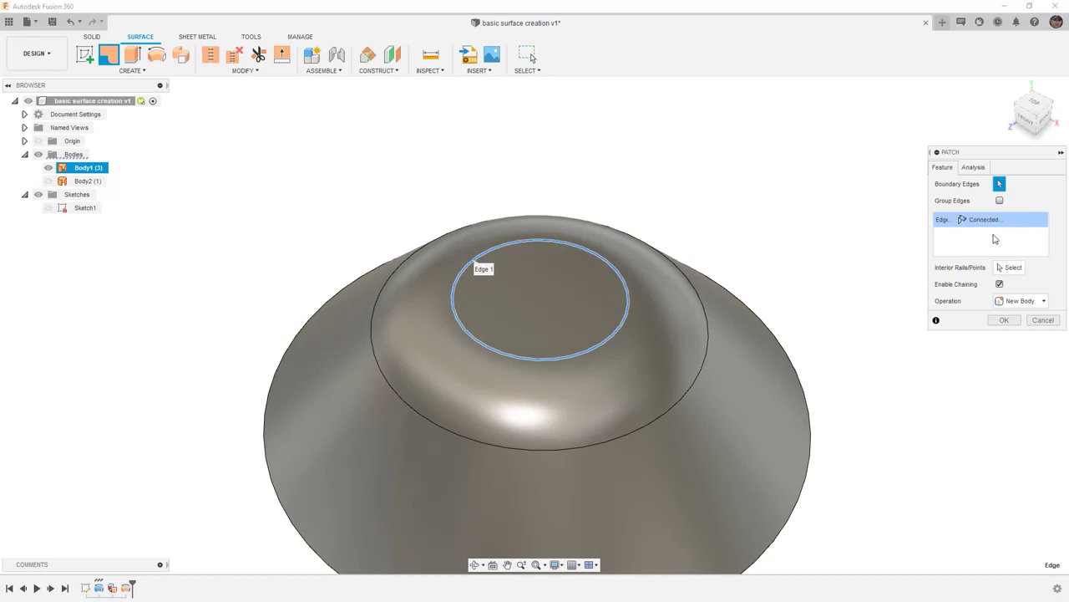
{"action": "middle_click_drag", "start_coordinate": [750, 306], "coordinate": [748, 265]}
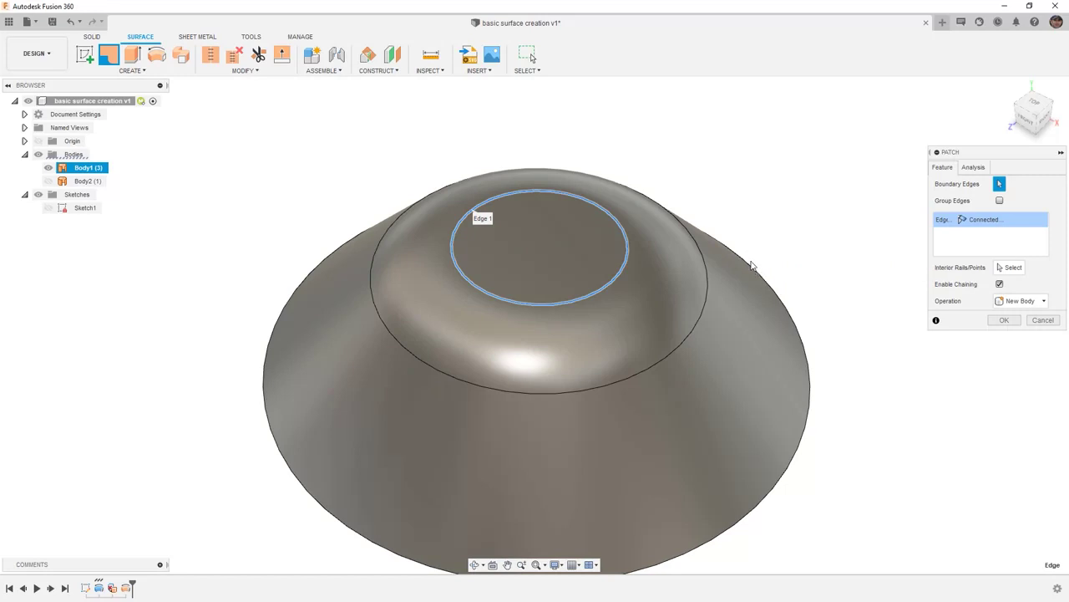
{"action": "left_click", "coordinate": [1019, 303]}
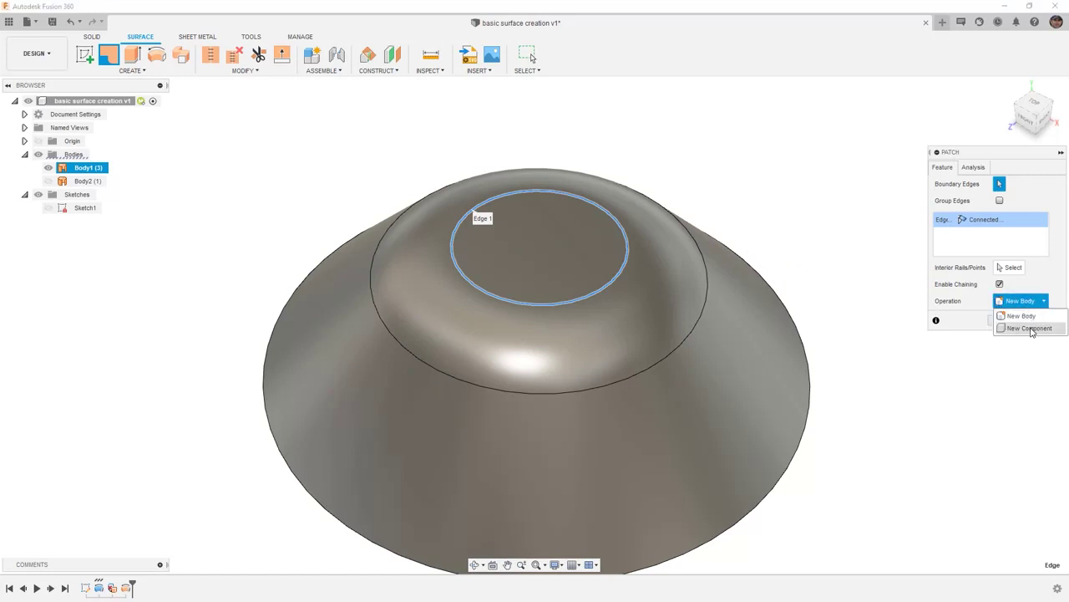
{"action": "left_click", "coordinate": [1053, 288]}
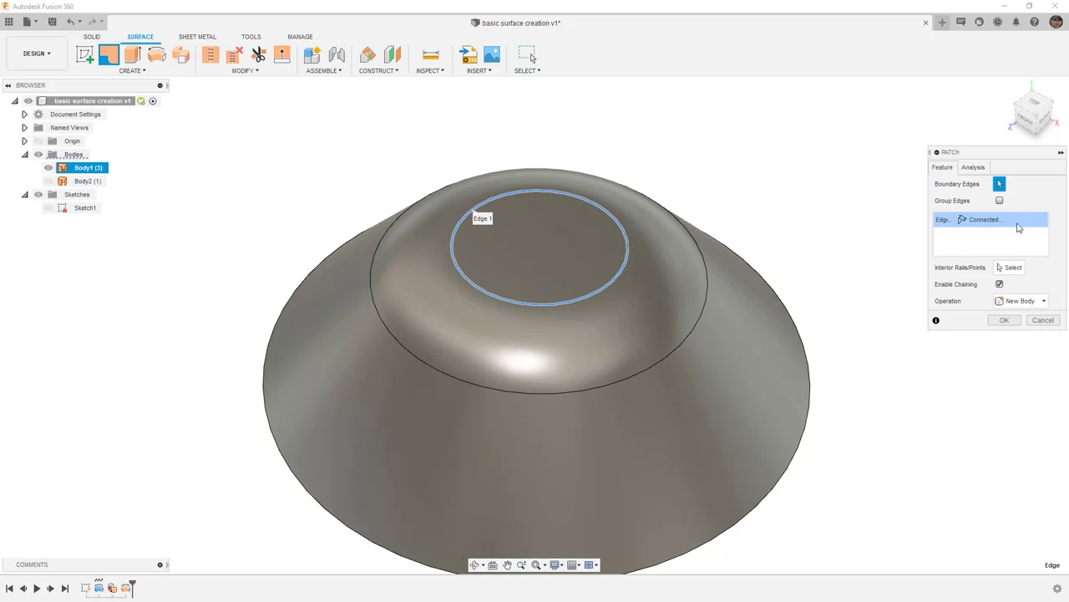
Step: Examine the Connected (G0) patch preview with the Zebra, Curvature Map and Isocurve analyses
{"action": "left_click", "coordinate": [979, 169]}
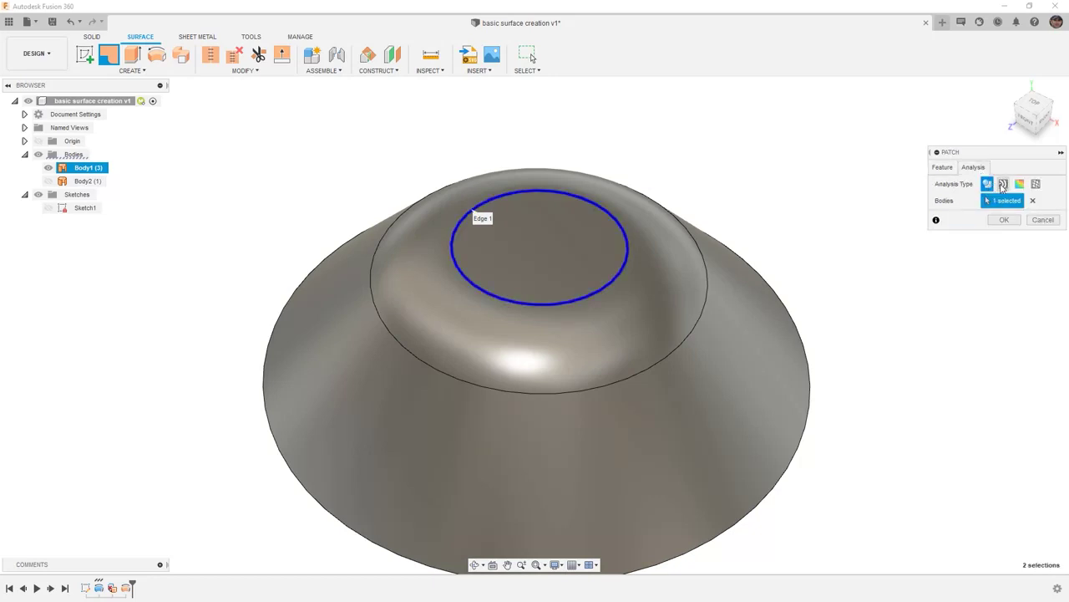
{"action": "left_click", "coordinate": [1004, 184]}
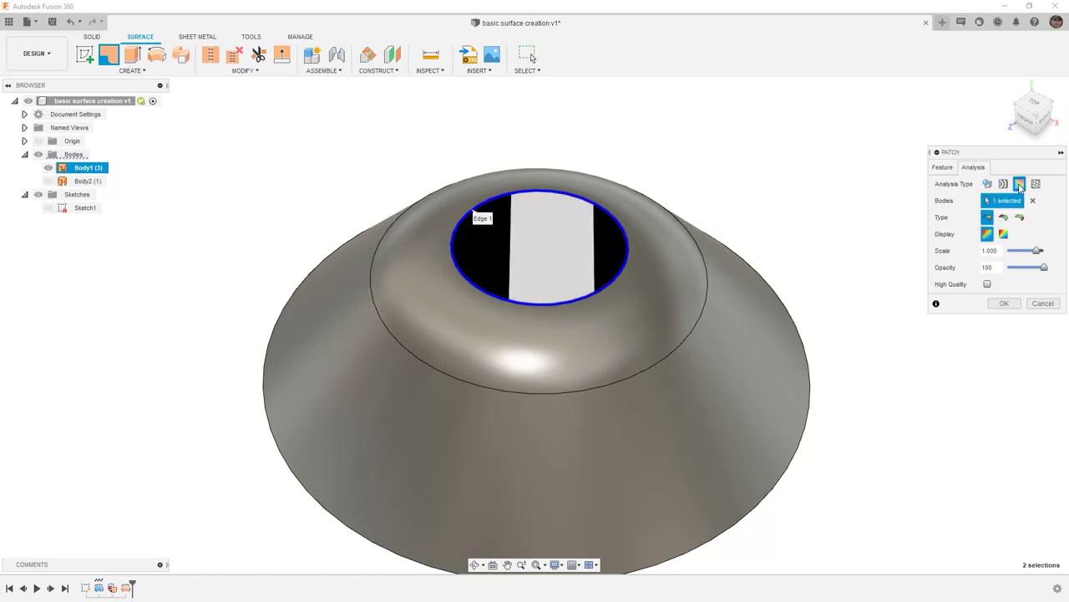
{"action": "left_click", "coordinate": [1019, 184]}
{"action": "left_click", "coordinate": [1035, 184]}
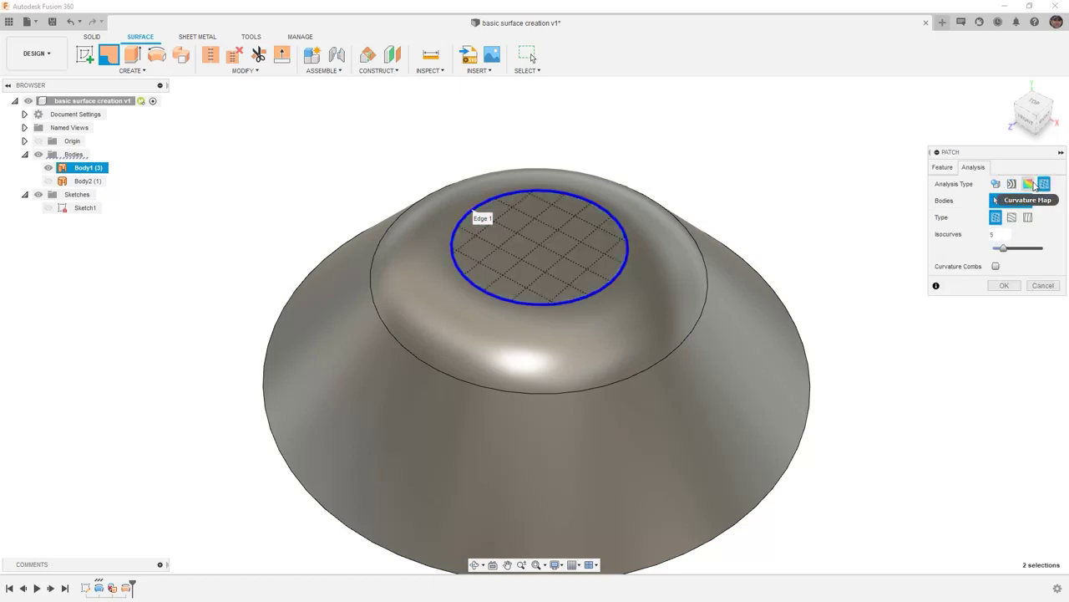
Step: Set the patch edge's continuity to Curvature (G2) and examine the preview with the Isocurve and Curvature Map analyses
{"action": "left_click", "coordinate": [944, 167]}
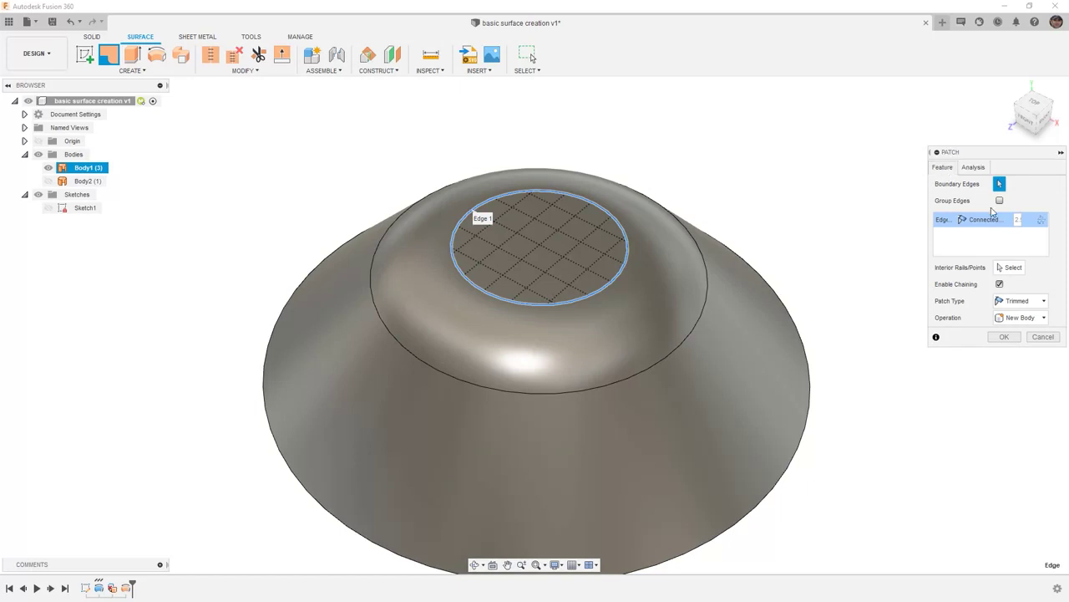
{"action": "left_click", "coordinate": [985, 219]}
{"action": "left_click", "coordinate": [991, 257]}
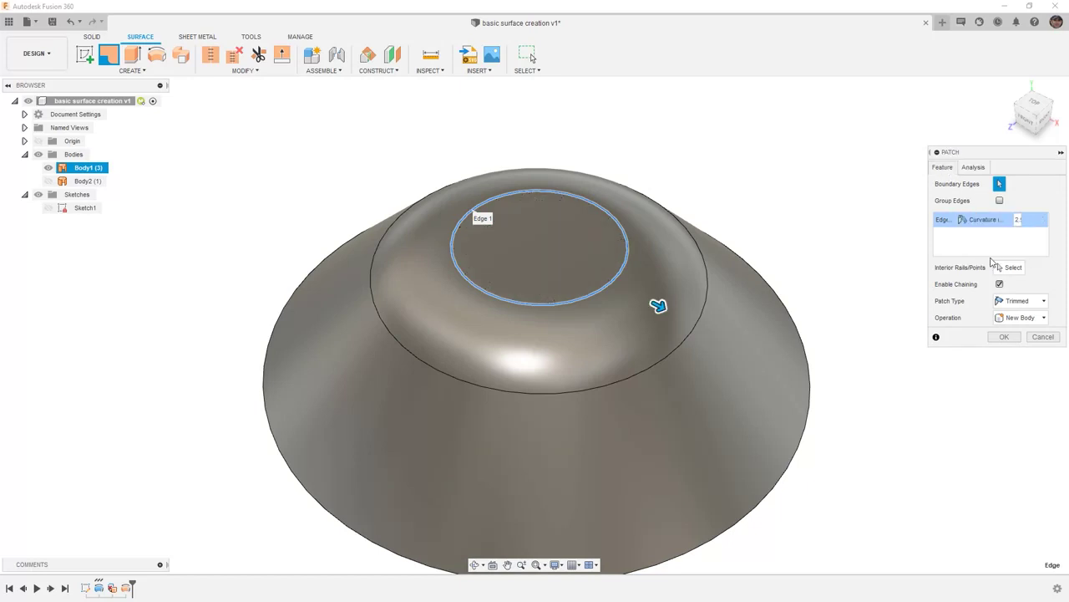
{"action": "left_click", "coordinate": [975, 169]}
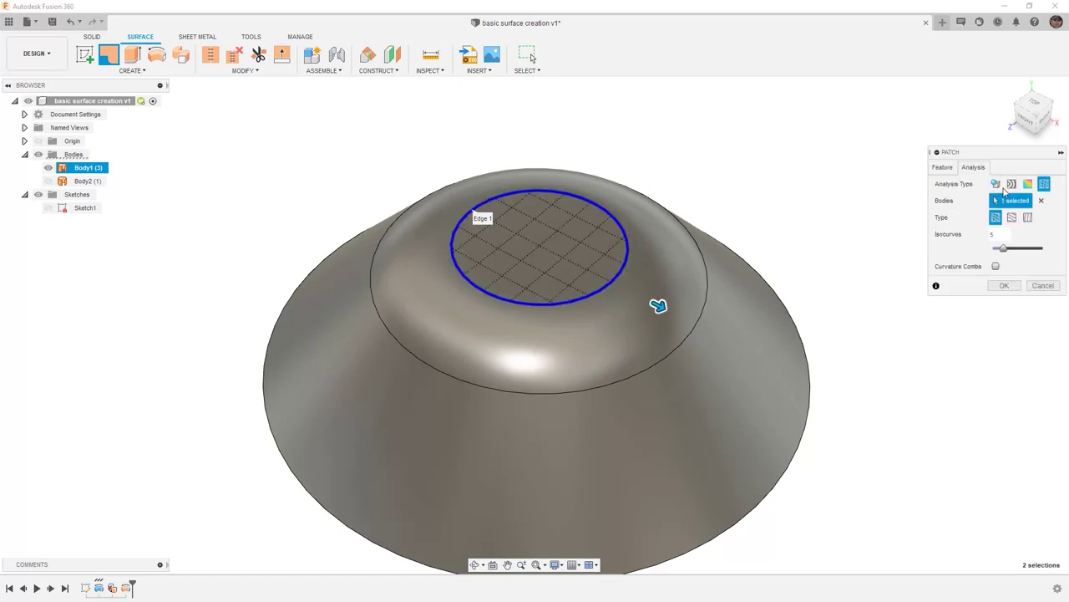
{"action": "left_click", "coordinate": [1028, 184]}
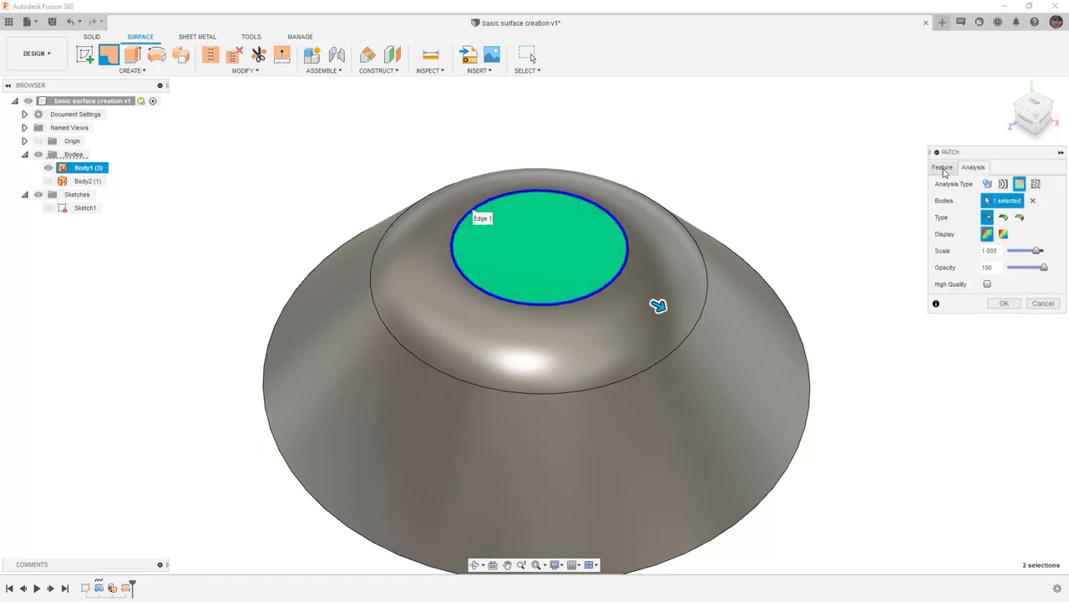
Step: Return the patch edge to Connected (G0) without analysis and leave the Patch command
{"action": "left_click", "coordinate": [949, 170]}
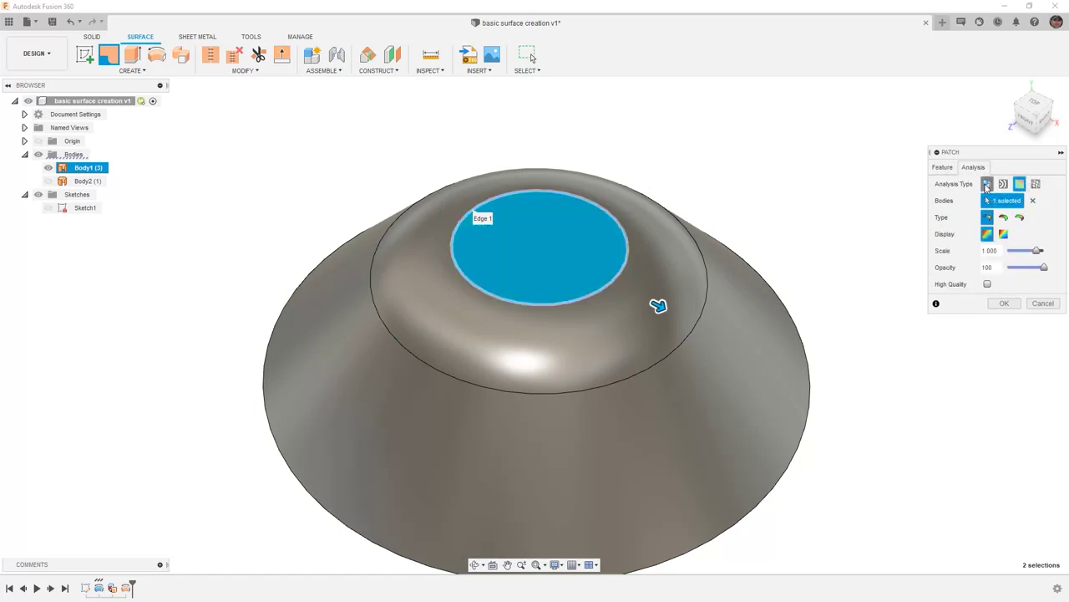
{"action": "left_click", "coordinate": [1003, 219]}
{"action": "left_click", "coordinate": [996, 233]}
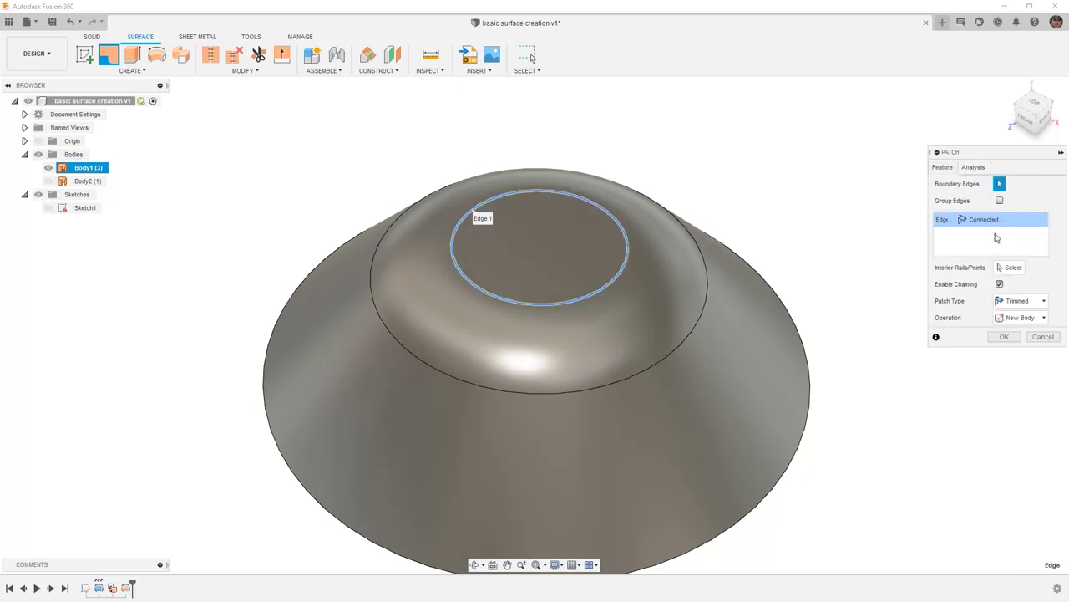
{"action": "left_click", "coordinate": [1009, 336]}
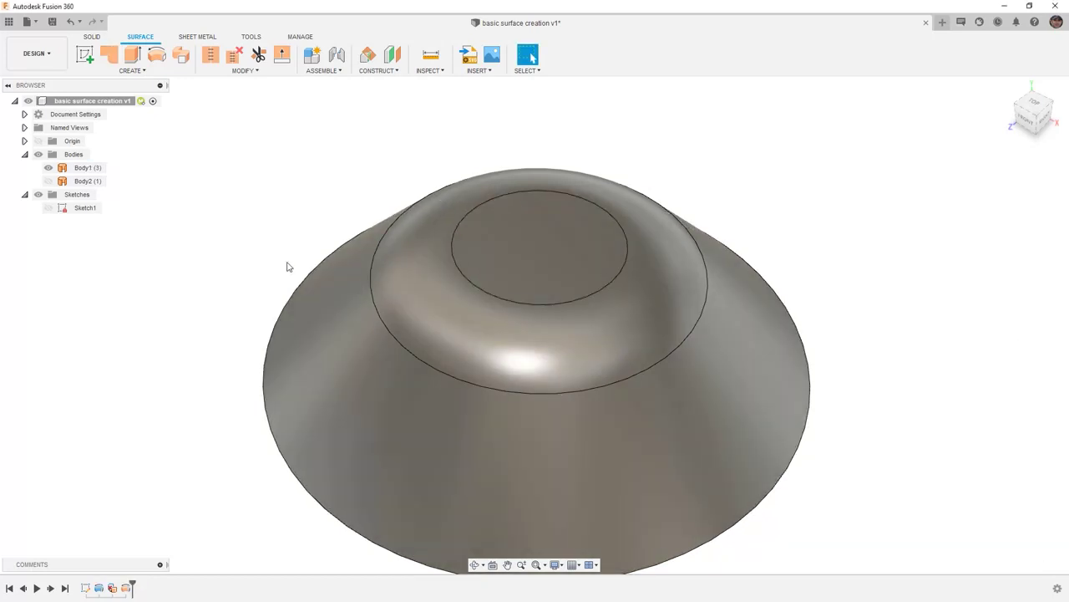
Step: Show the hidden revolved cap, Body2, and check how it covers the top opening of the cone
{"action": "middle_click_drag", "start_coordinate": [277, 263], "coordinate": [281, 239], "text": "shift"}
{"action": "left_click", "coordinate": [87, 181]}
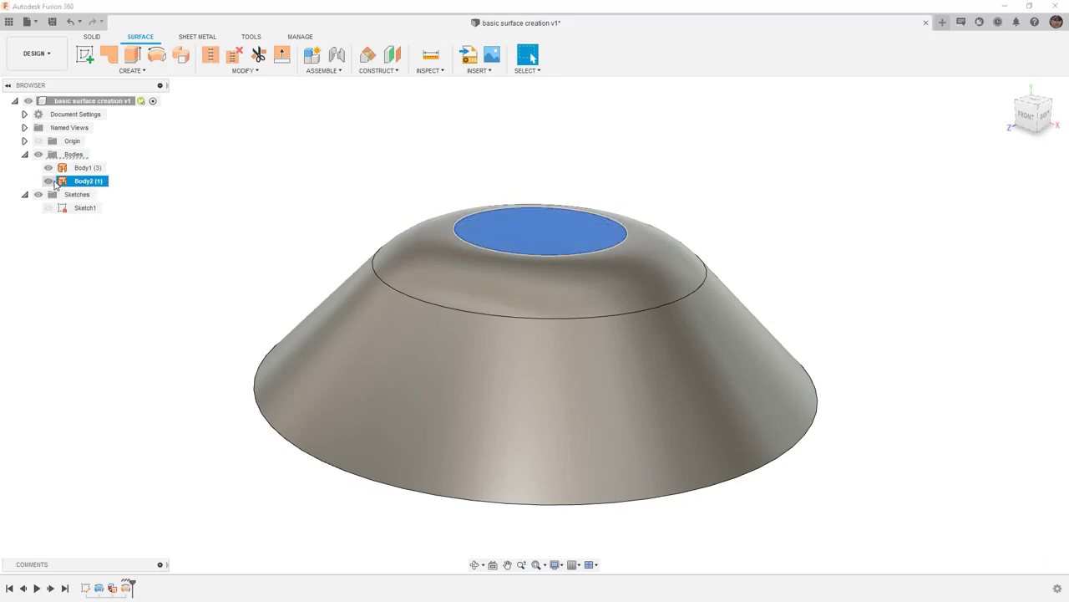
{"action": "middle_click_drag", "start_coordinate": [201, 205], "coordinate": [208, 226], "text": "shift"}
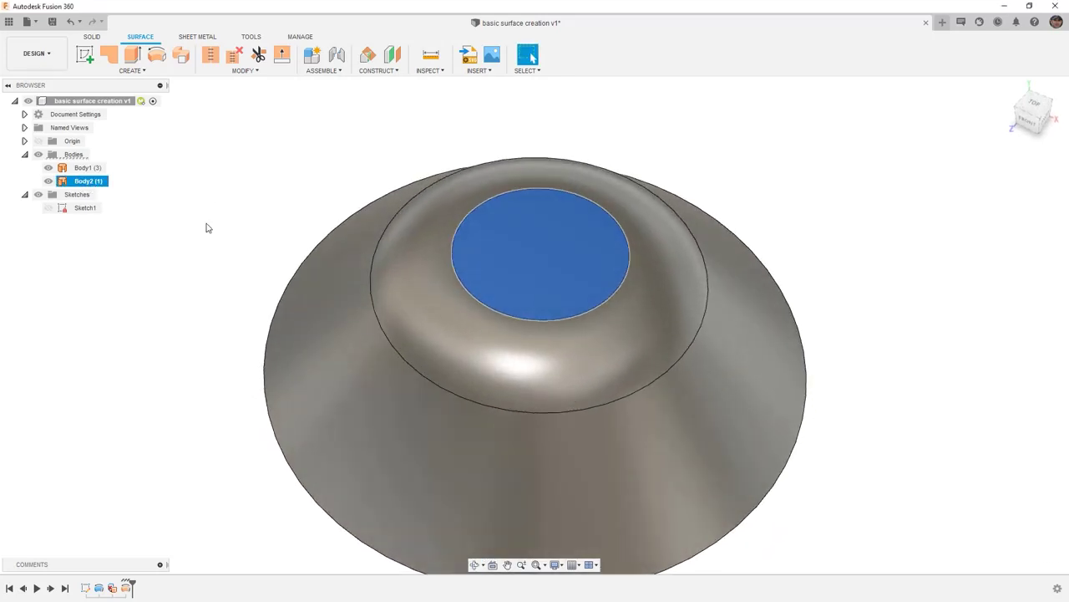
{"action": "left_click", "coordinate": [209, 218]}
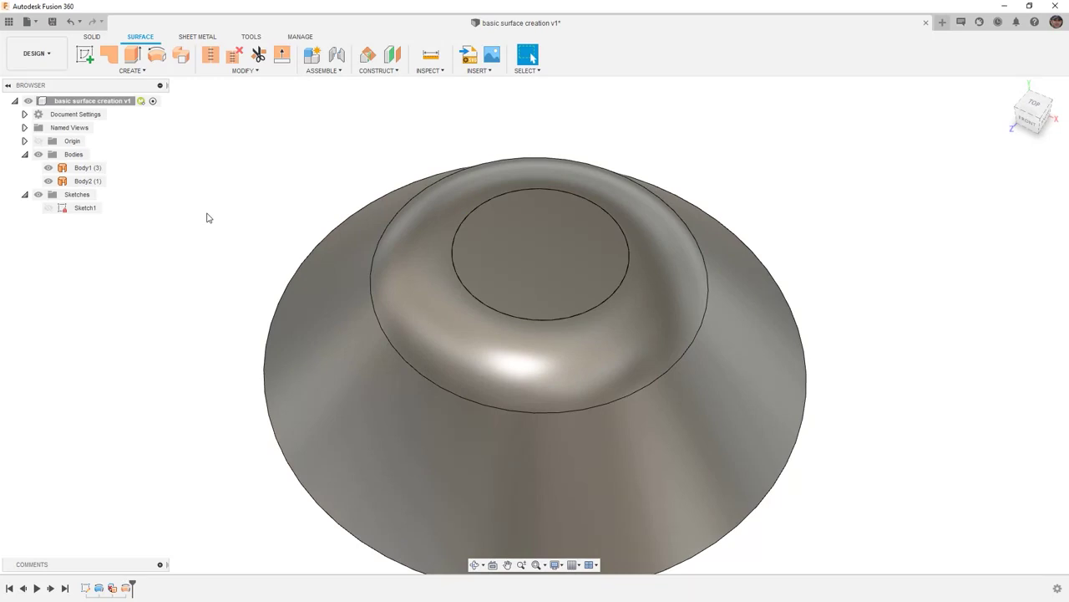
Step: Stitch Body1 and the cap, Body2, as a New Body with a 0.10 mm tolerance, and check the stitched body
{"action": "left_click", "coordinate": [244, 72]}
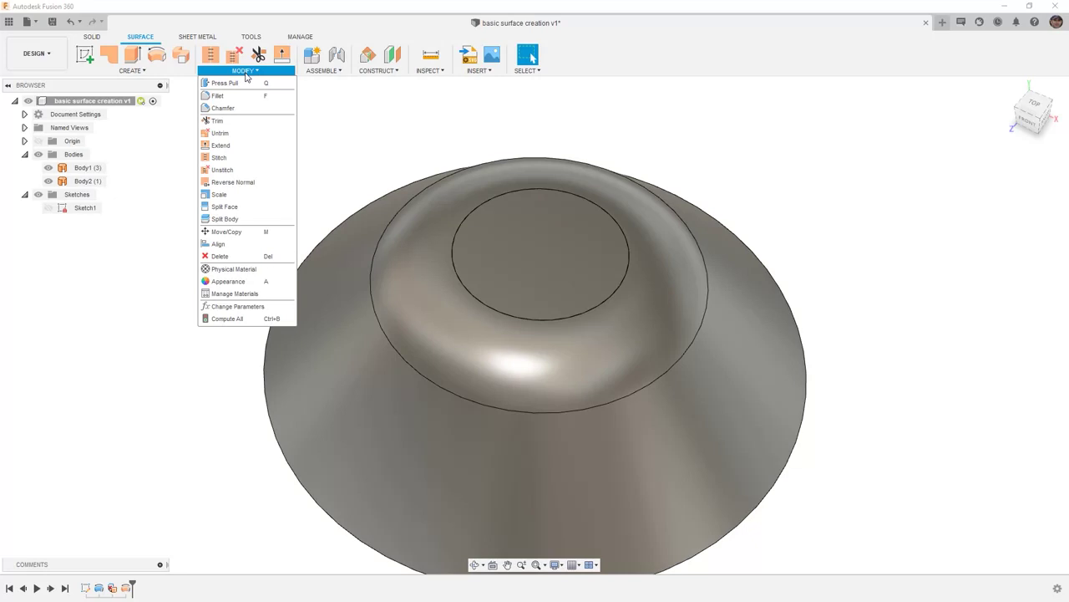
{"action": "left_click", "coordinate": [219, 158]}
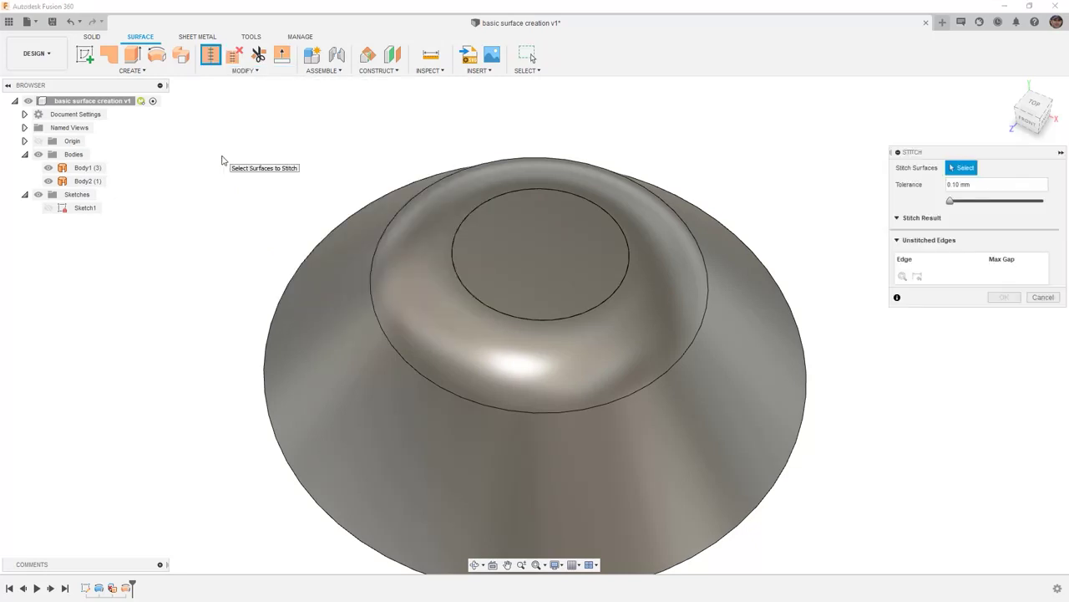
{"action": "left_click", "coordinate": [433, 214]}
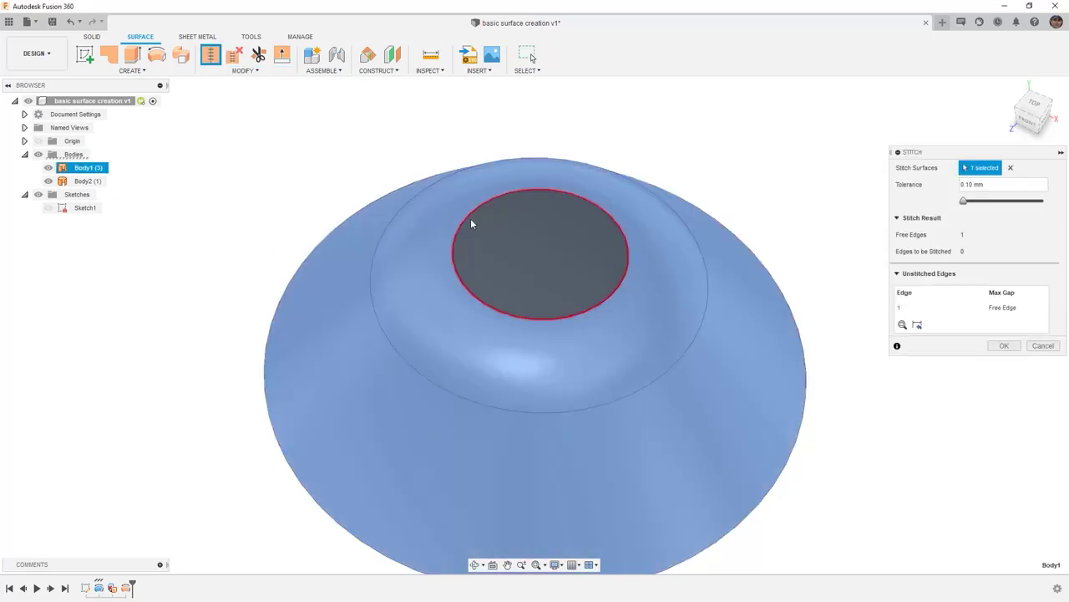
{"action": "left_click", "coordinate": [518, 232]}
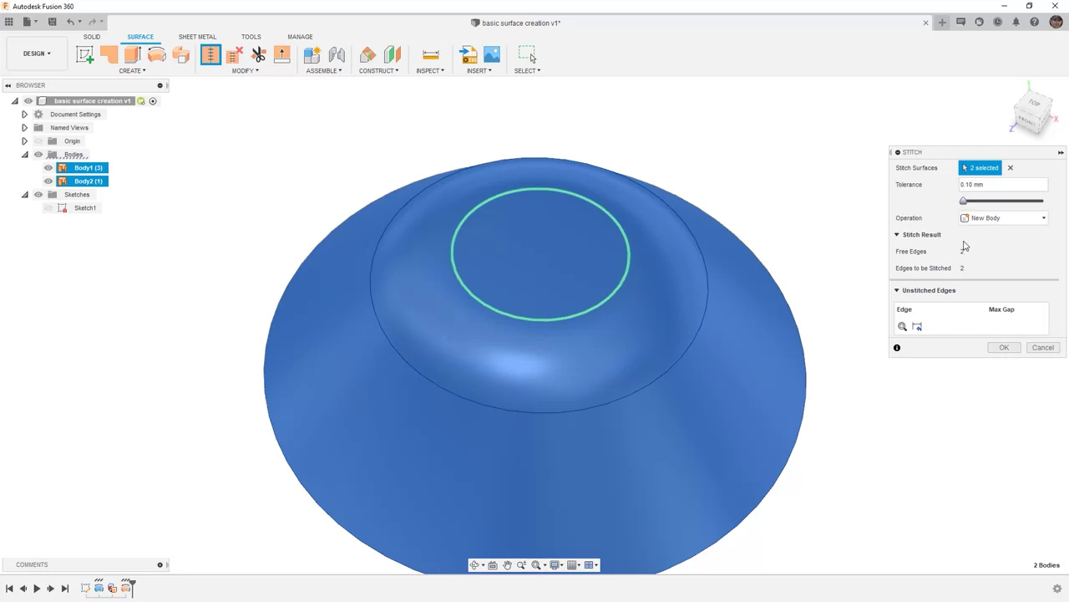
{"action": "left_click", "coordinate": [1005, 348]}
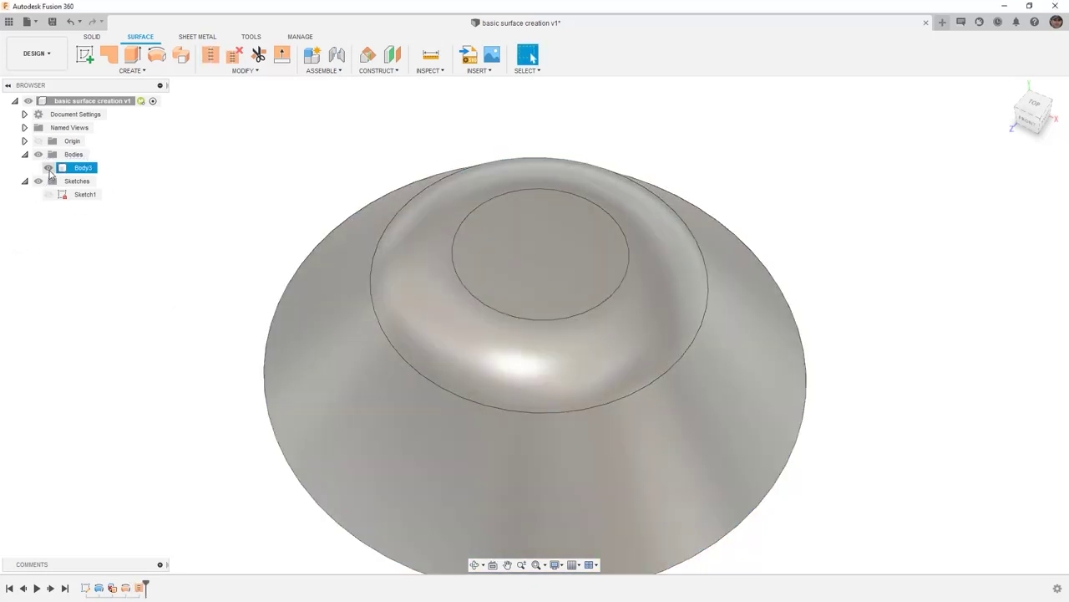
{"action": "left_click", "coordinate": [82, 168]}
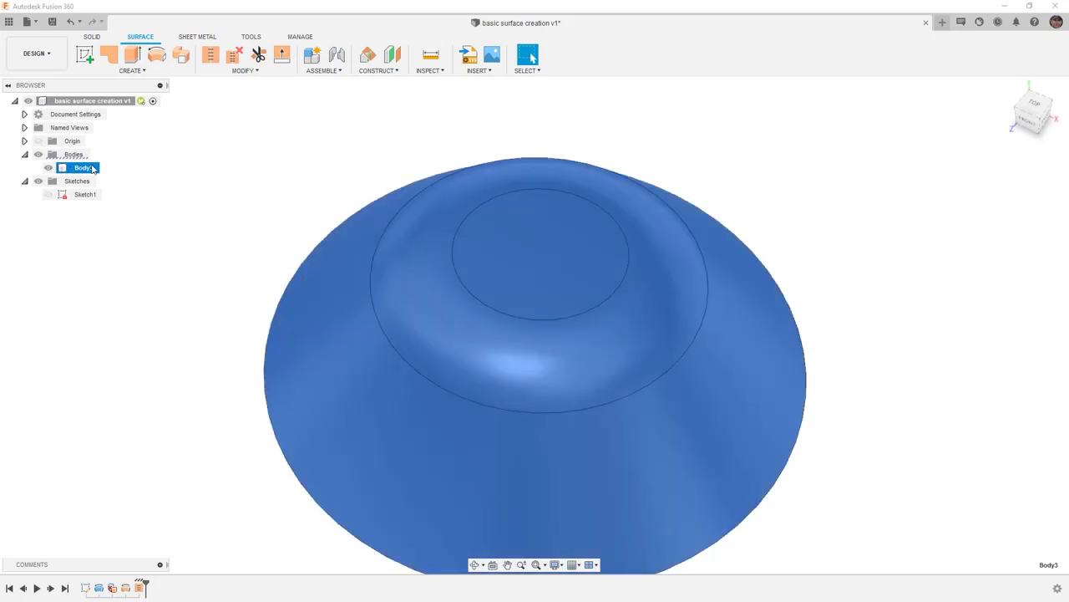
{"action": "left_click", "coordinate": [177, 163]}
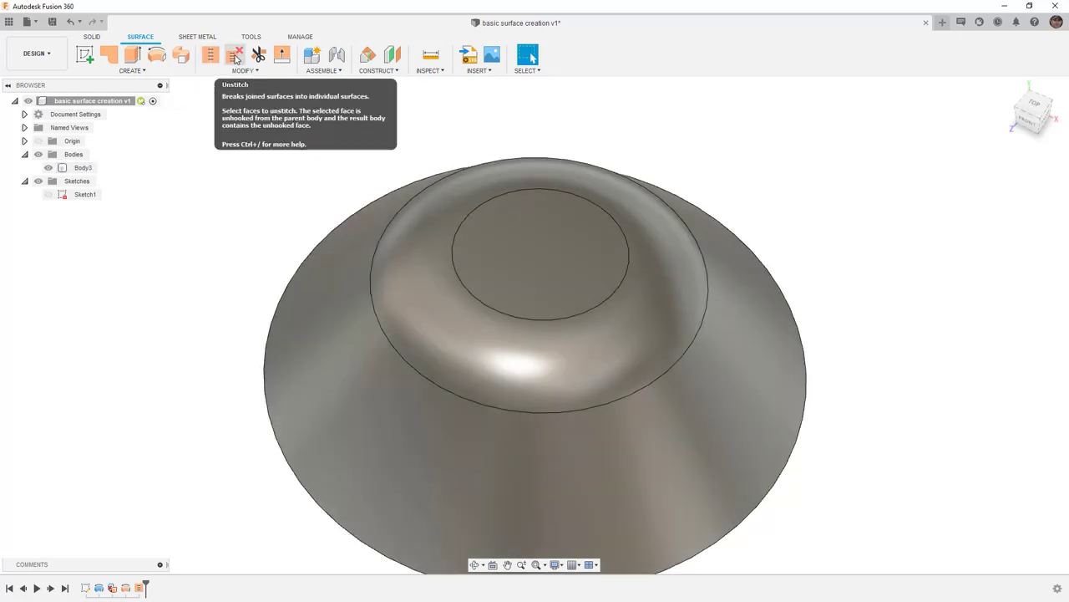
Step: Unstitch the entire stitched body into individual surfaces
{"action": "left_click", "coordinate": [237, 57]}
{"action": "left_click", "coordinate": [539, 257]}
{"action": "left_click", "coordinate": [1004, 203]}
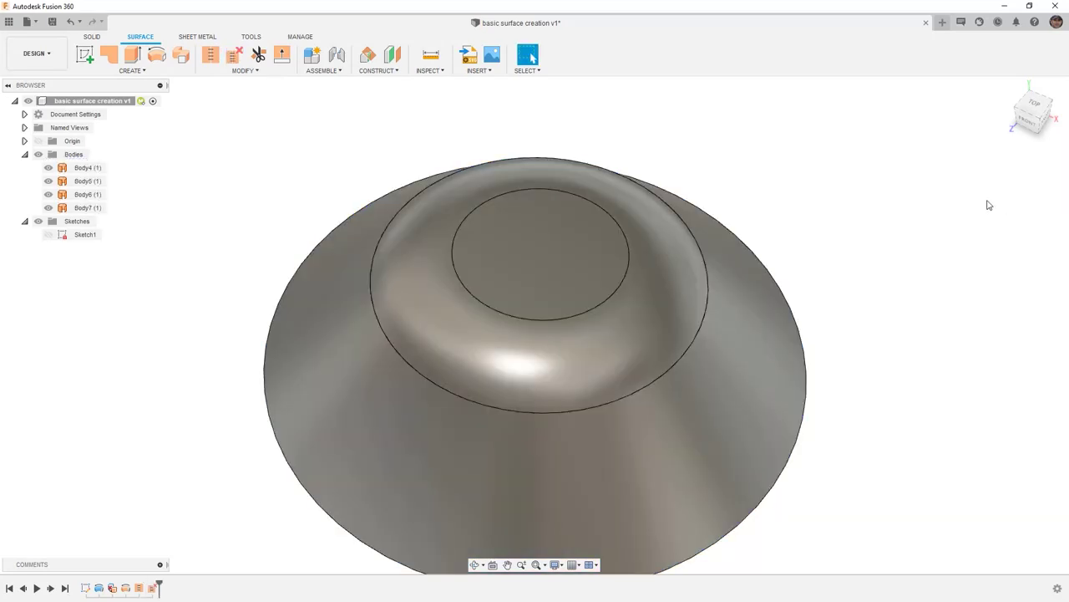
Step: Highlight each of the unstitched surface bodies, Body4 to Body7, in turn to identify its face on the model
{"action": "left_click", "coordinate": [87, 167]}
{"action": "left_click", "coordinate": [87, 181]}
{"action": "left_click", "coordinate": [87, 194]}
{"action": "left_click", "coordinate": [87, 207]}
{"action": "left_click", "coordinate": [217, 210]}
Step: Save the design as a new version with the description "User Saved"
{"action": "scroll", "coordinate": [251, 206], "scroll_direction": "down", "scroll_amount": 3}
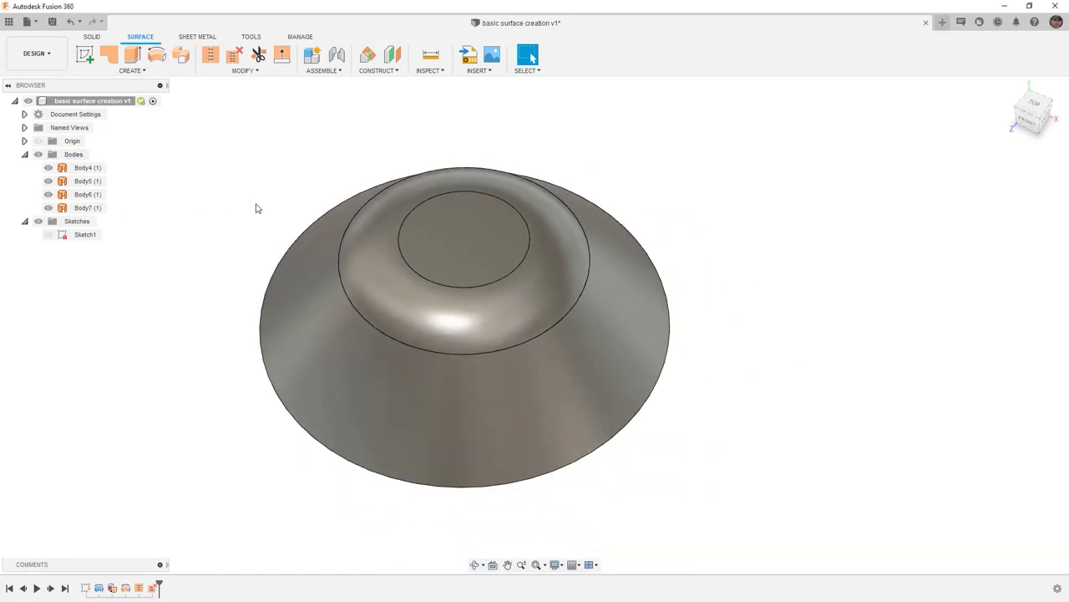
{"action": "middle_click_drag", "start_coordinate": [260, 210], "coordinate": [414, 189], "text": "shift"}
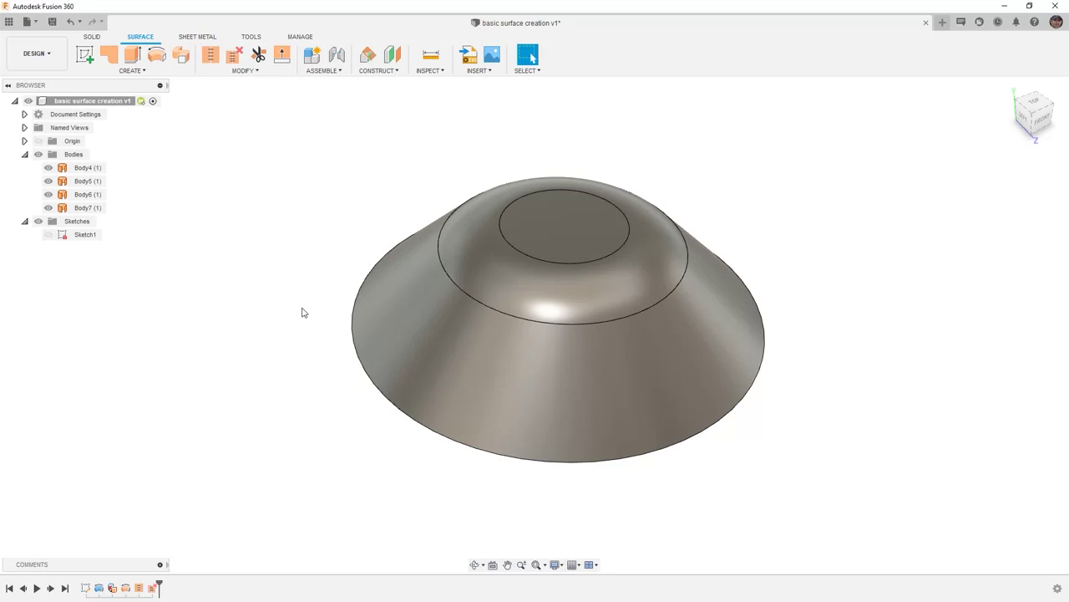
{"action": "left_click", "coordinate": [53, 23]}
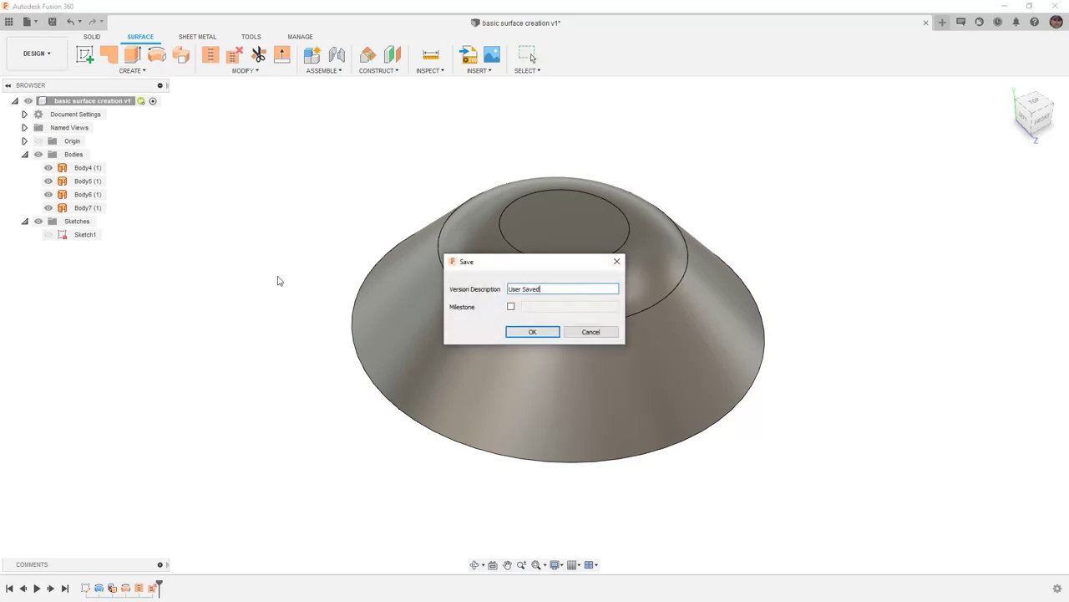
{"action": "left_click", "coordinate": [514, 332]}
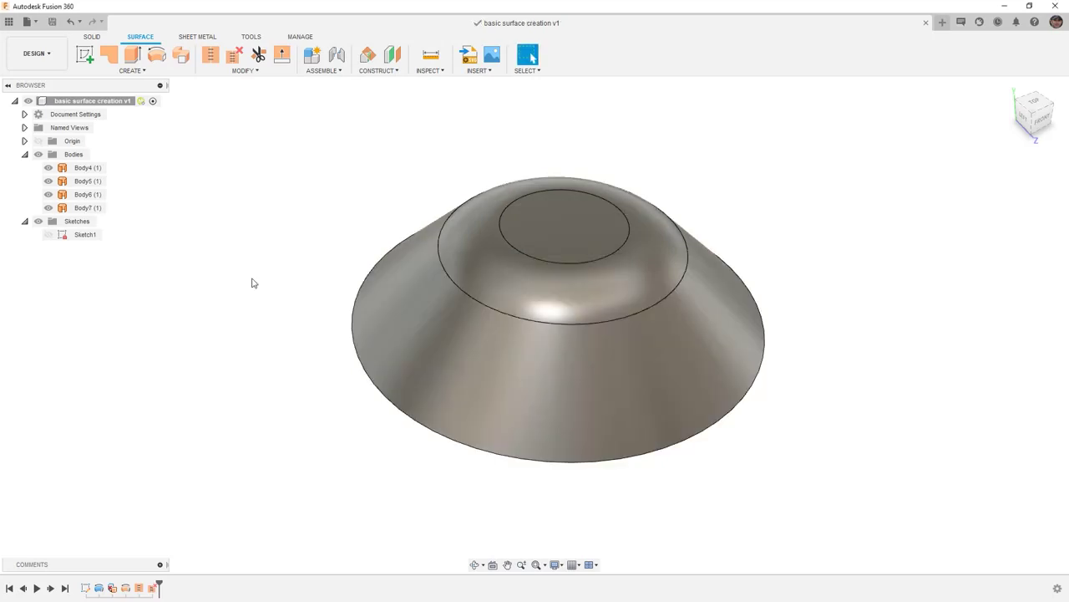